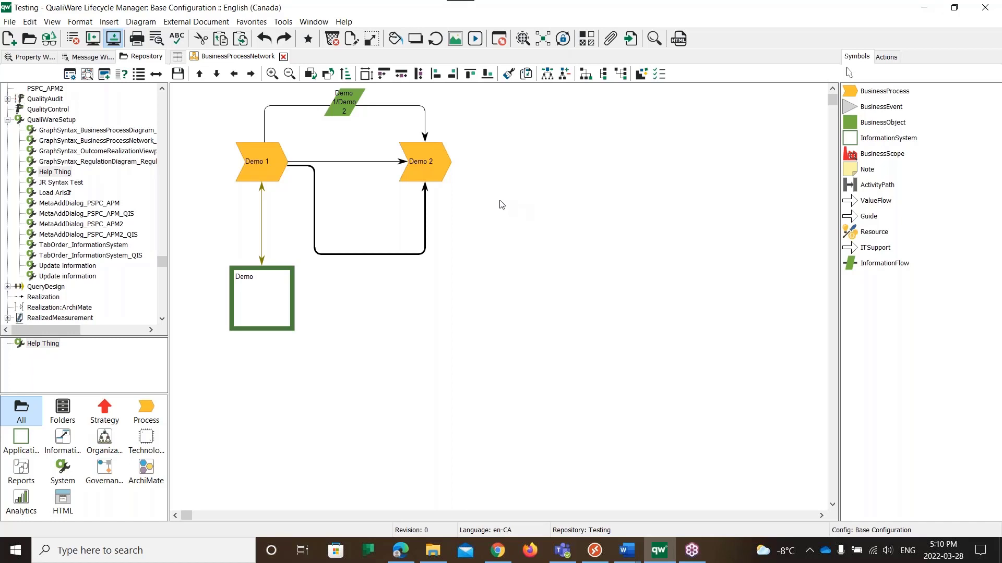
Open the system parameters with ArrowShape selected and place the dialog clear of the diagram's shapes.
left_click(286, 23)
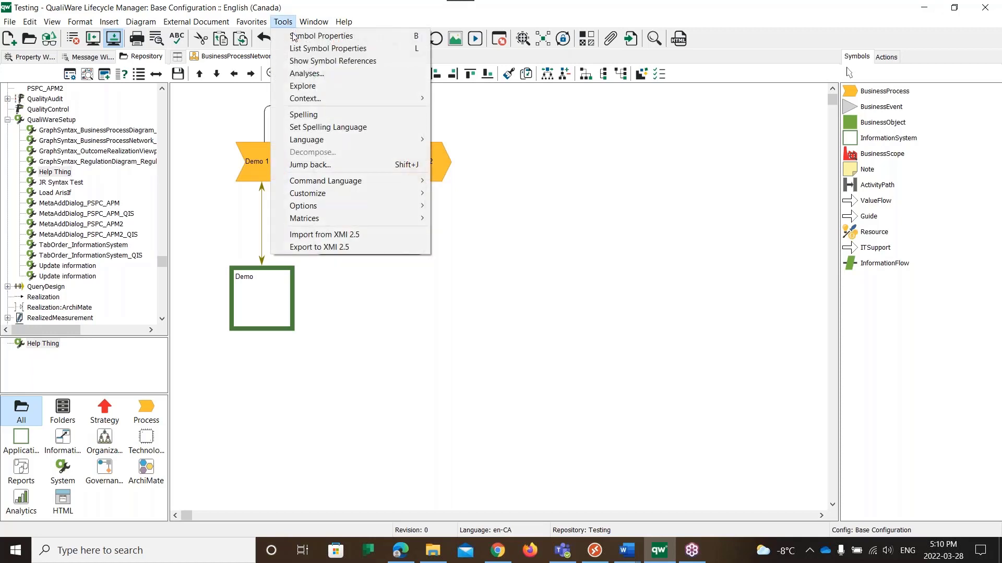
mouse_move(326, 200)
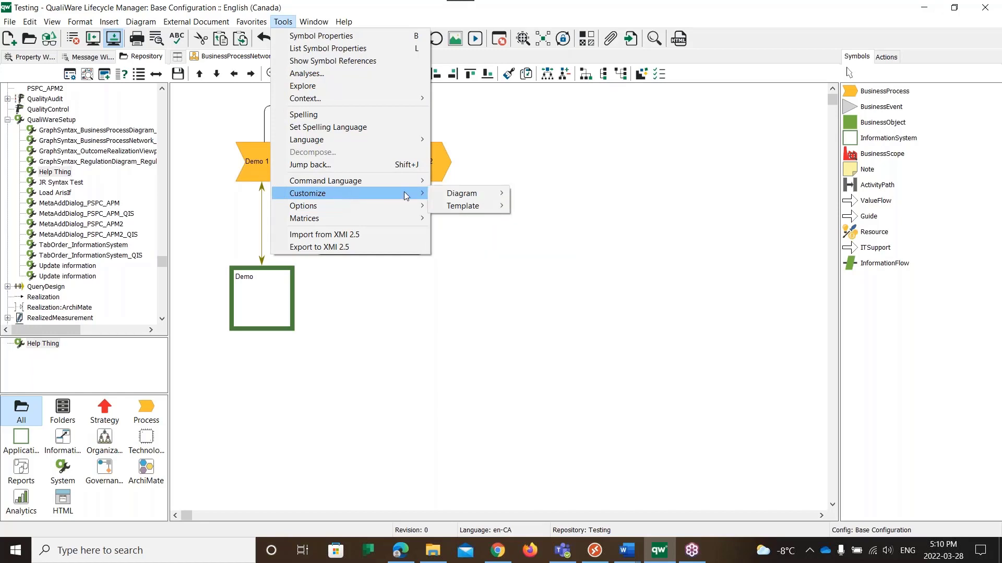
mouse_move(472, 208)
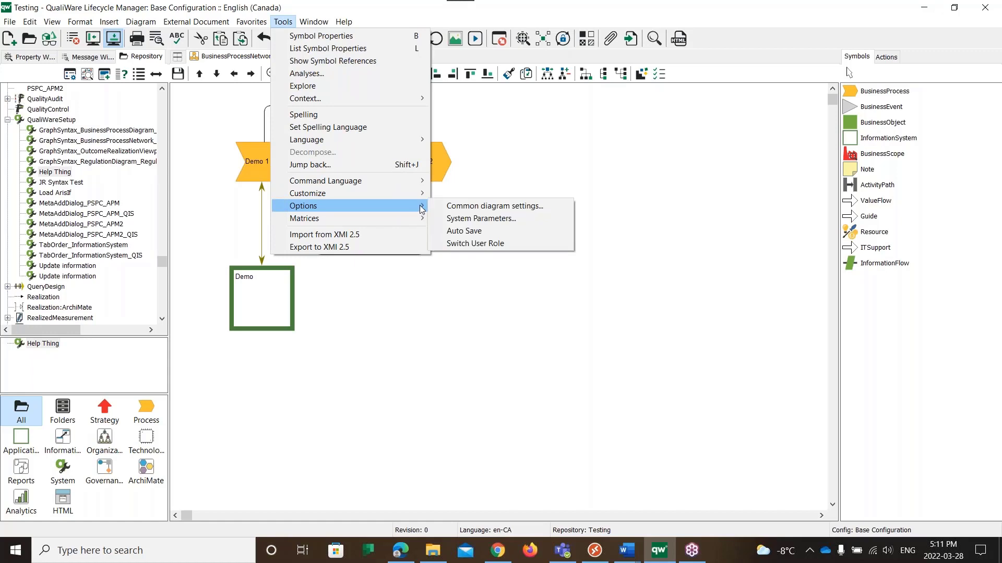
left_click(463, 219)
left_click(276, 98)
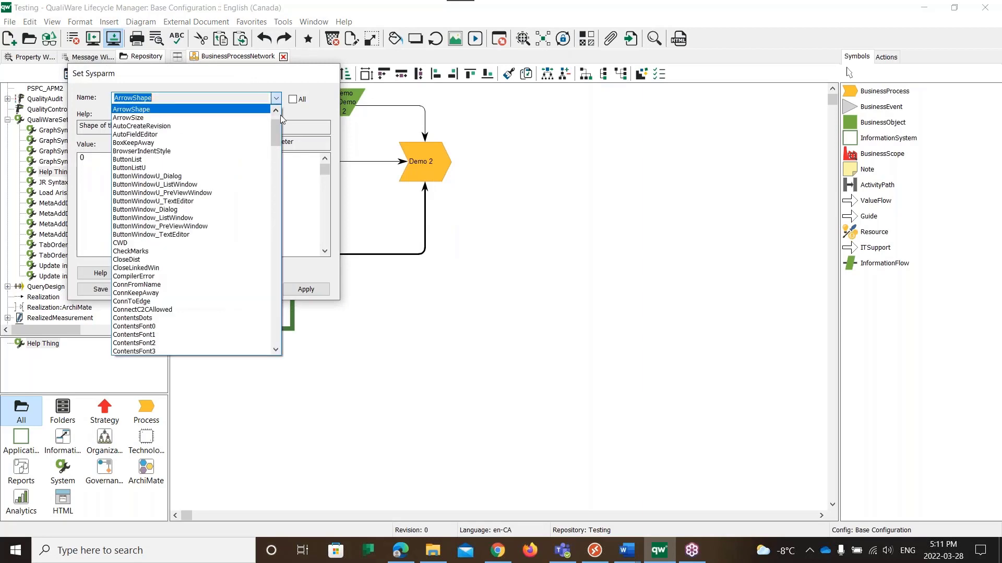
left_click_drag(278, 126, 303, 119)
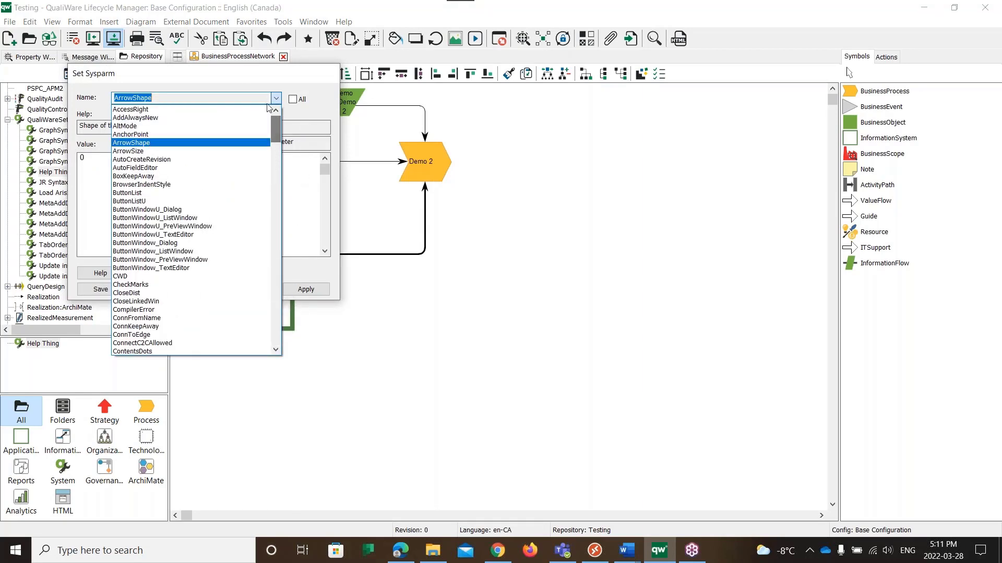
left_click(254, 77)
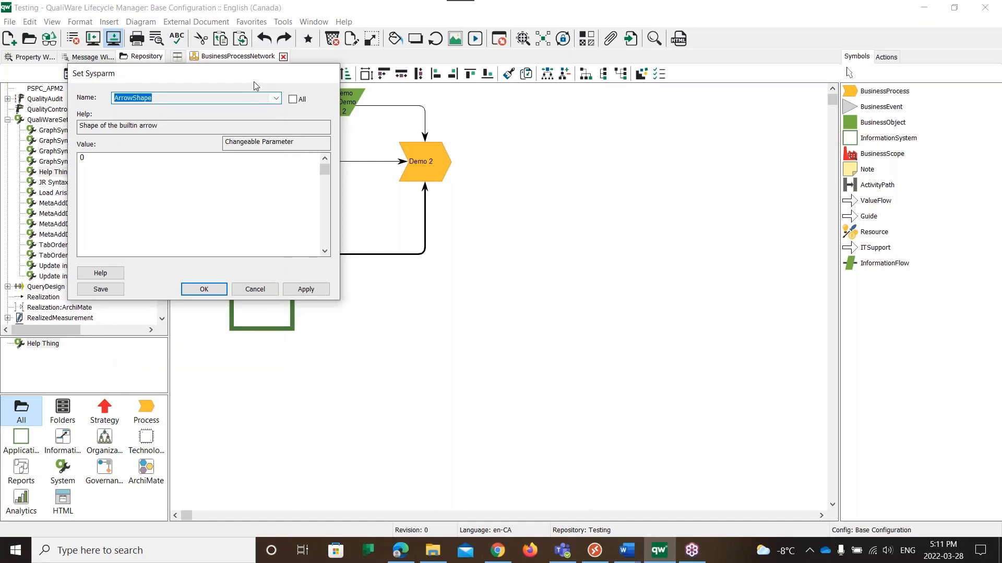
left_click_drag(255, 78, 640, 112)
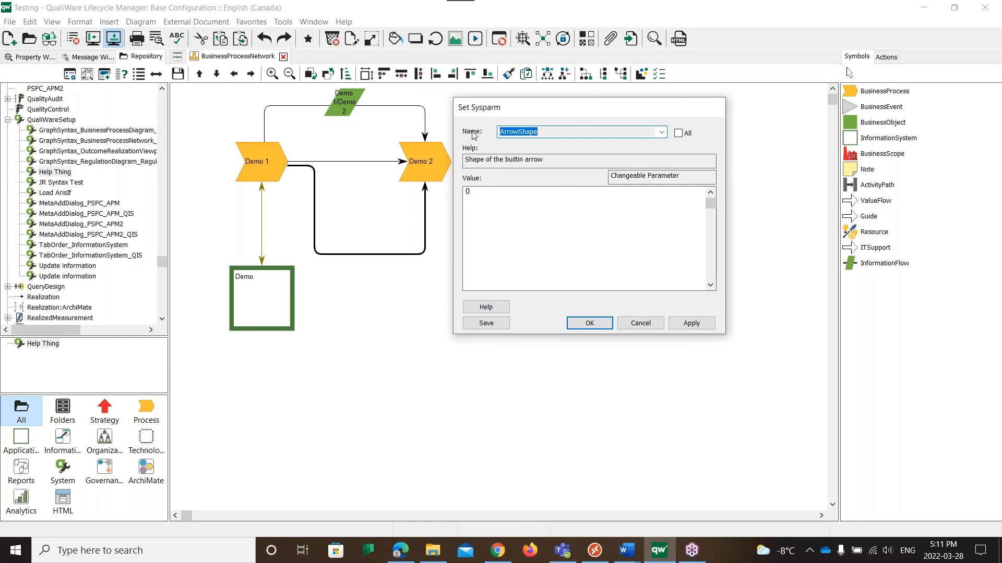
Read the description and help page of the ArrowShape parameter to learn which values it accepts, and close the page.
left_click(661, 133)
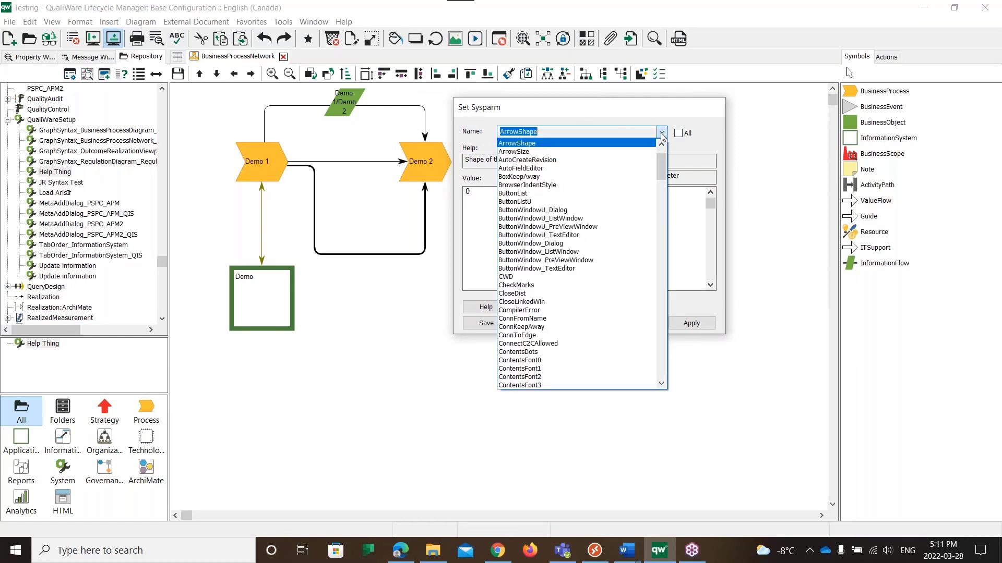
left_click(662, 132)
left_click_drag(463, 163, 541, 152)
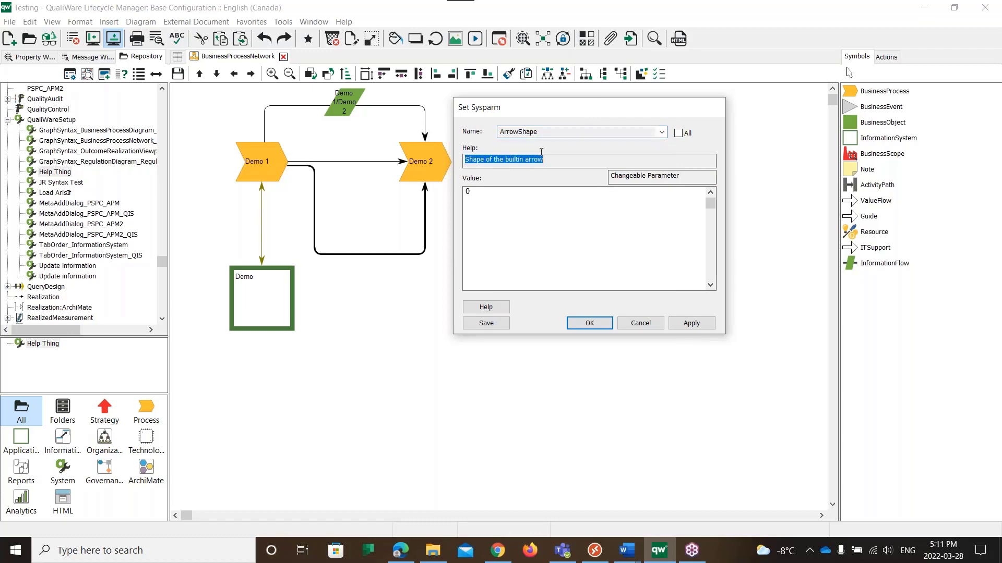
left_click(491, 307)
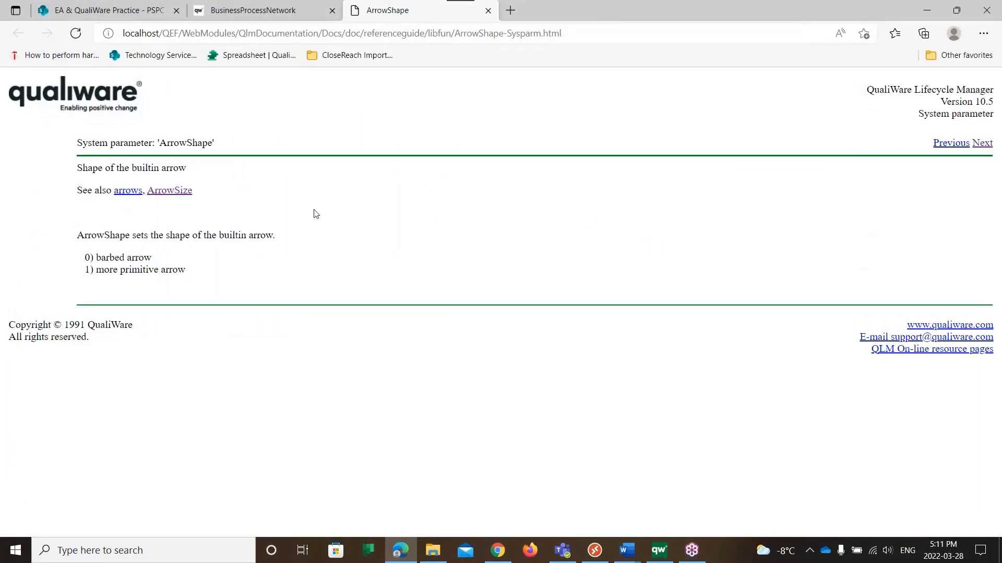
left_click_drag(93, 233, 219, 264)
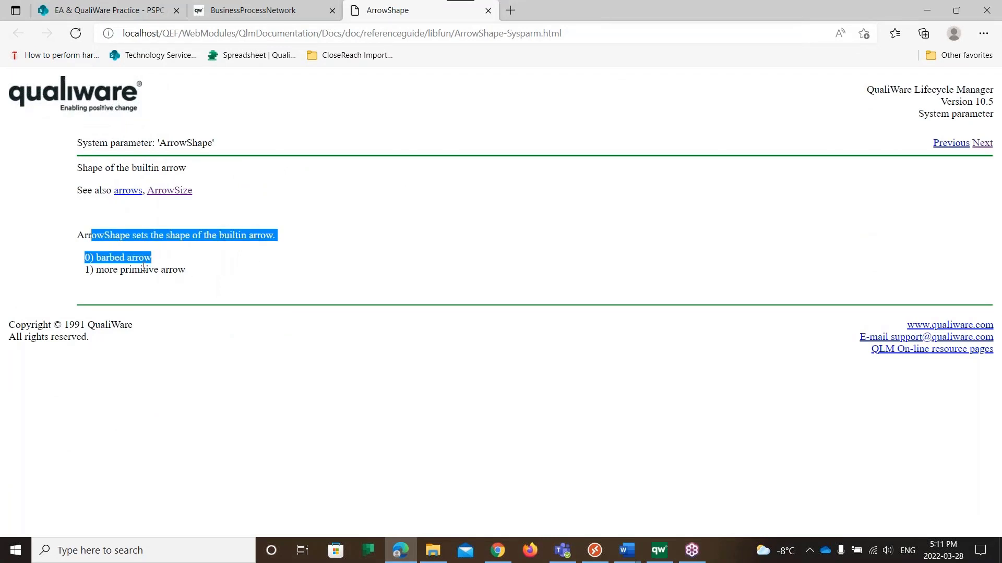
left_click_drag(89, 257, 152, 257)
left_click(88, 255)
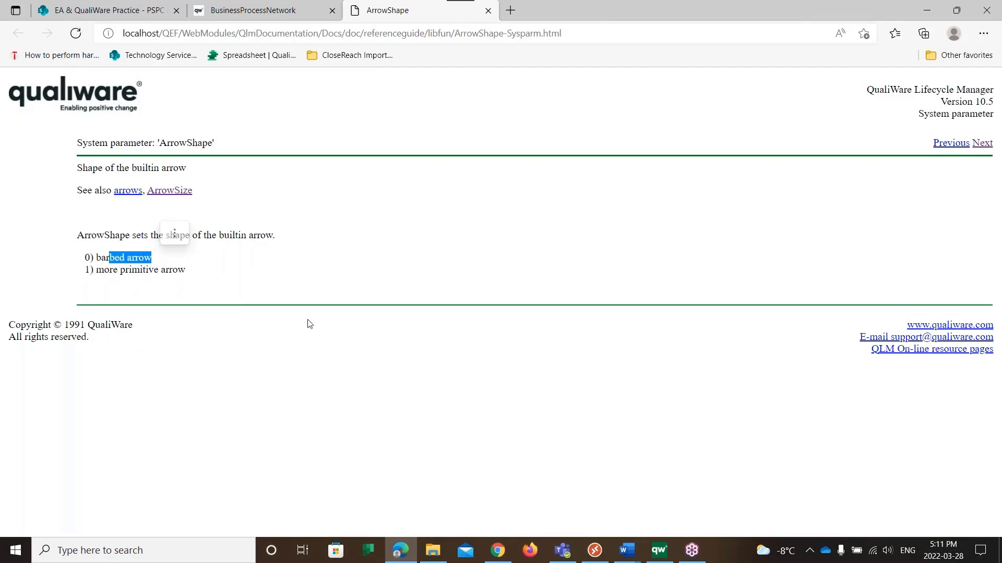
left_click(670, 558)
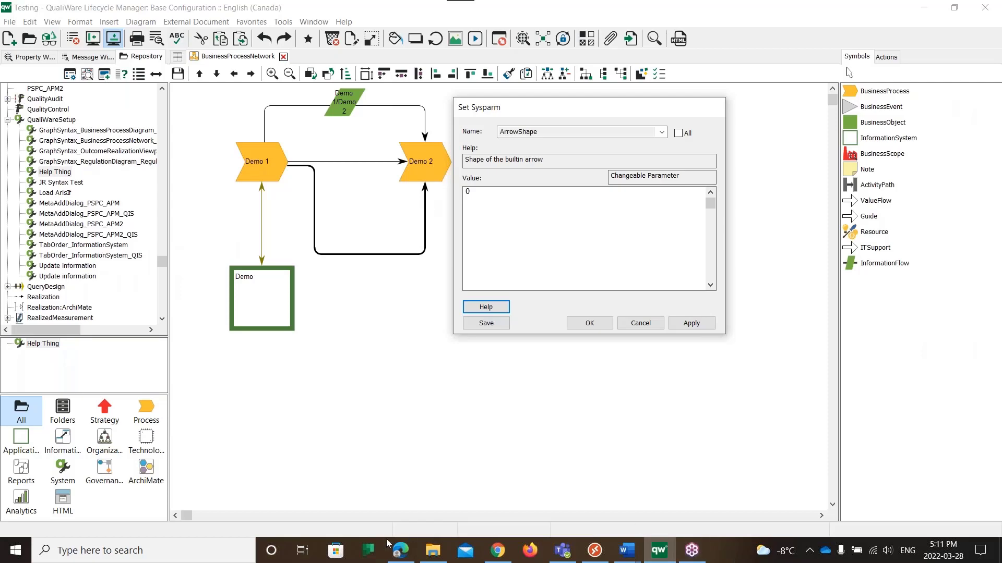
left_click(400, 551)
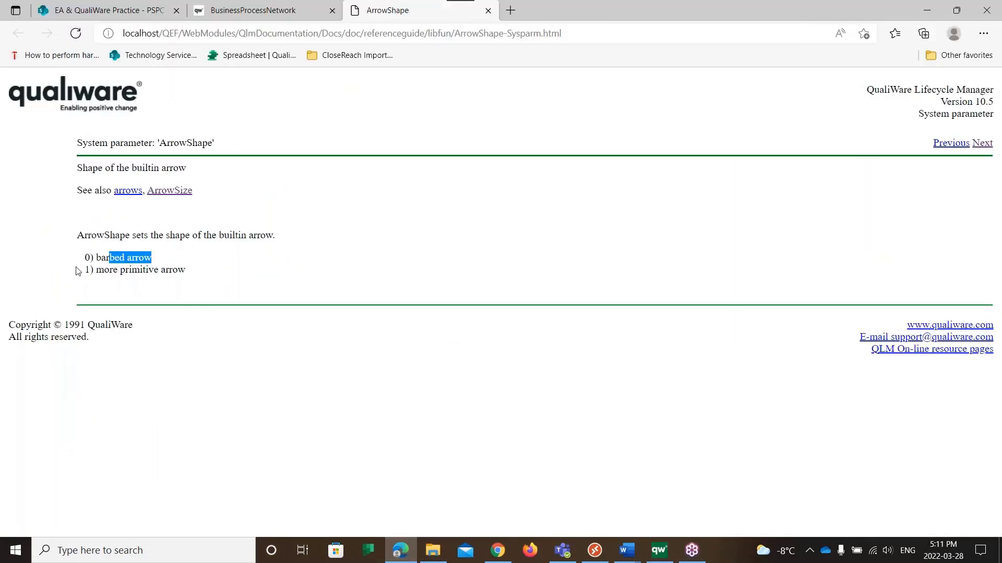
left_click(487, 11)
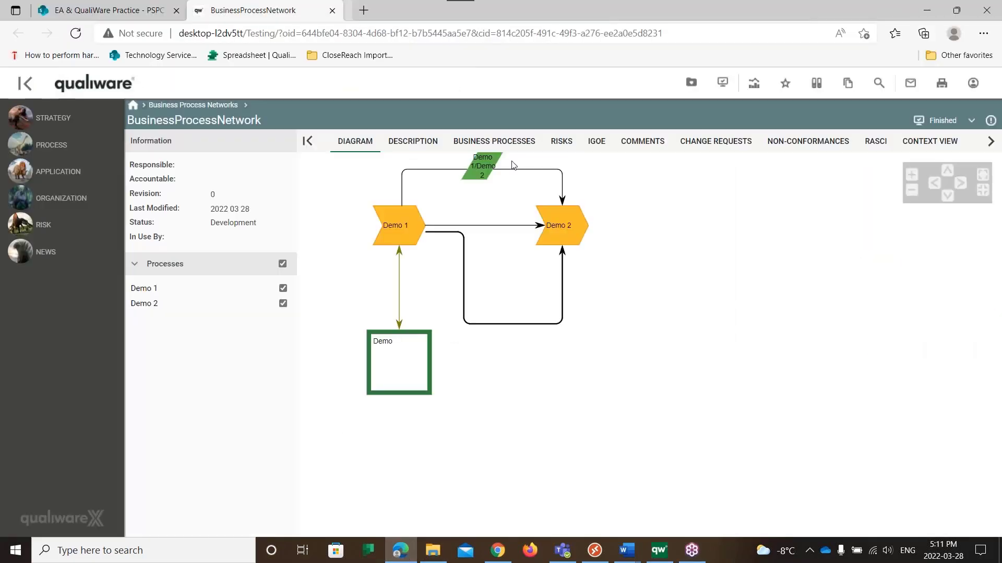
Switch back to QualiWare Lifecycle Manager, set the ArrowShape parameter to 1 and save it to the repository.
left_click(659, 550)
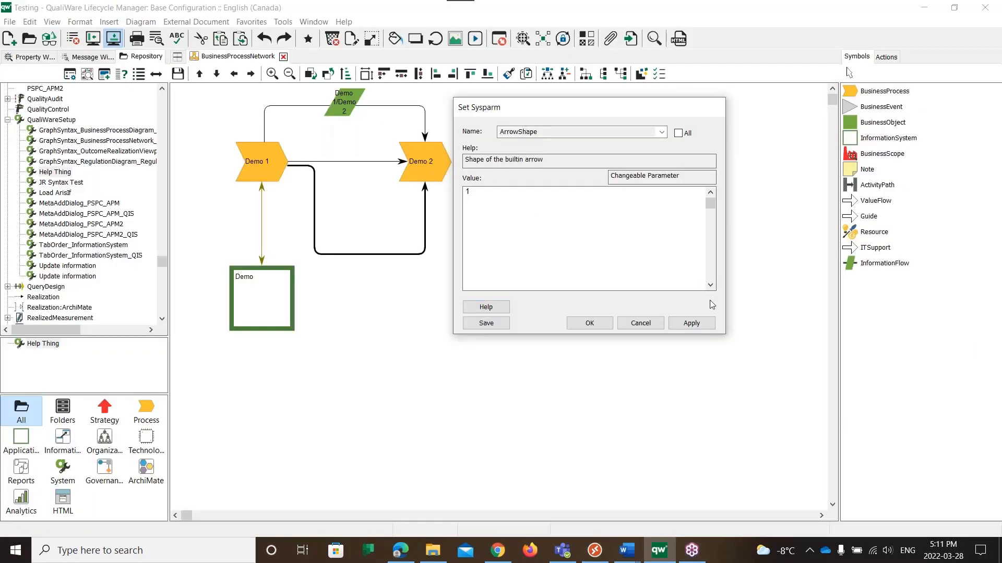
left_click(486, 323)
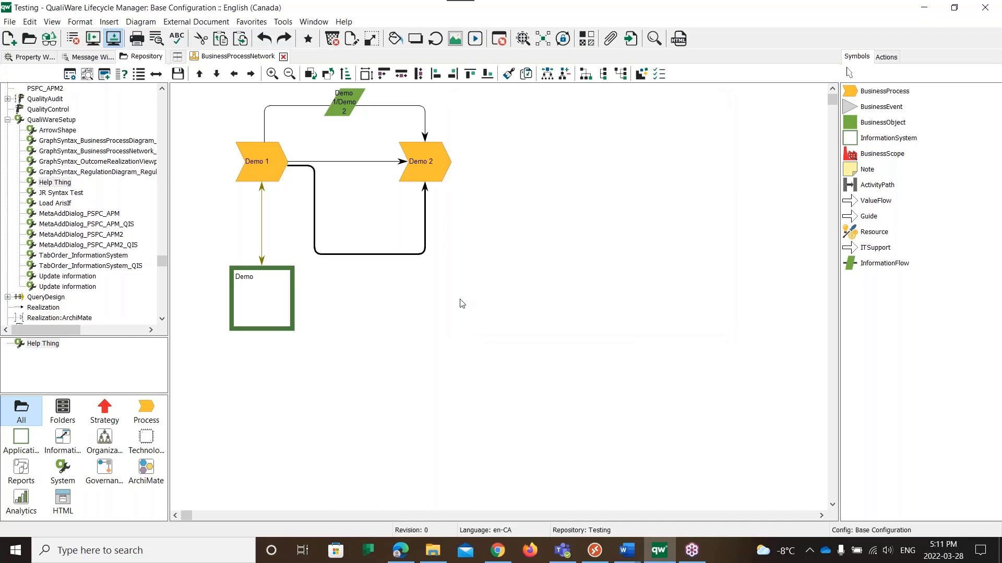
Open the saved ArrowShape object under QualiWareSetup, examine its command and the diagram's arrowheads, and close it without changes.
left_click(42, 132)
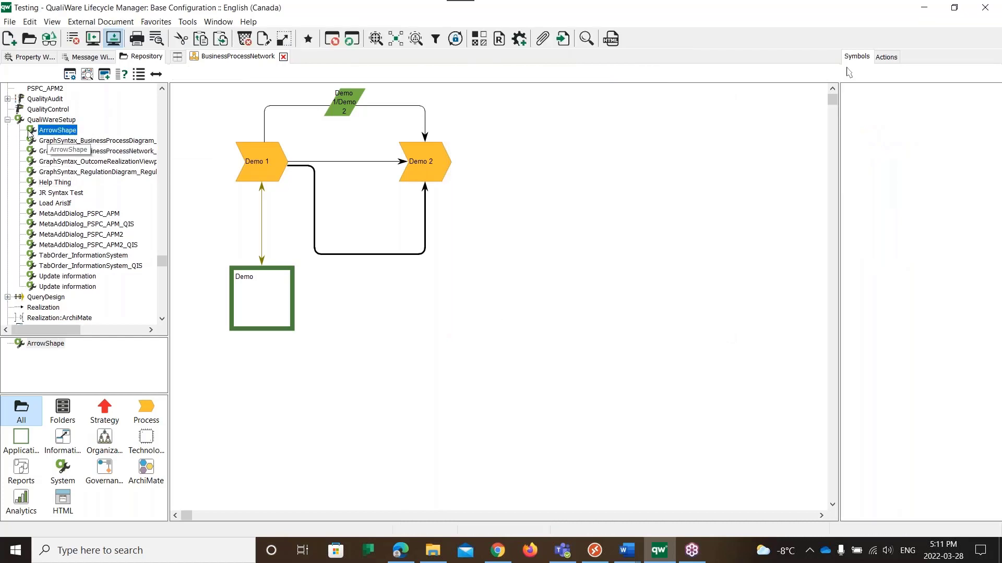
right_click(28, 133)
left_click(58, 138)
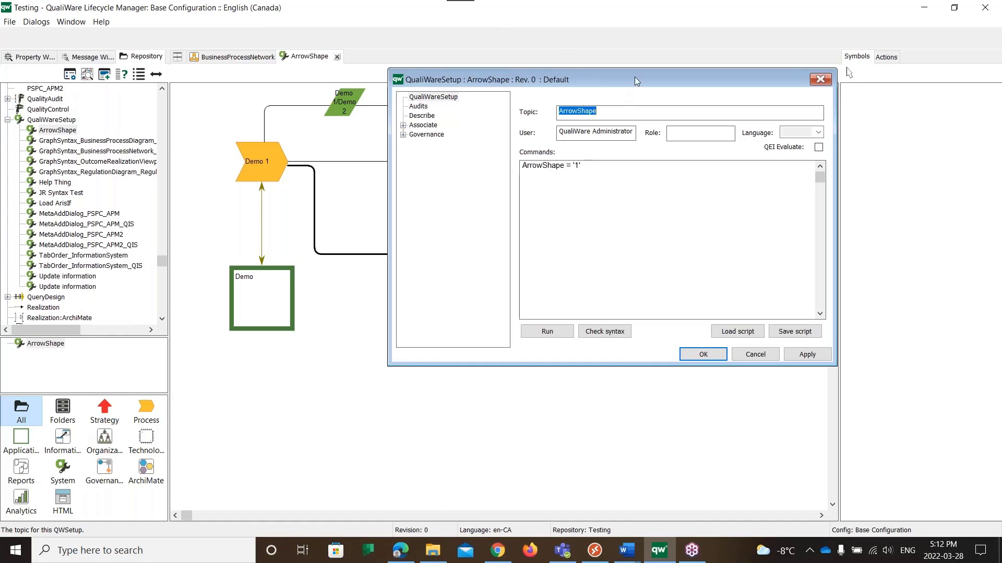
left_click_drag(628, 83, 651, 211)
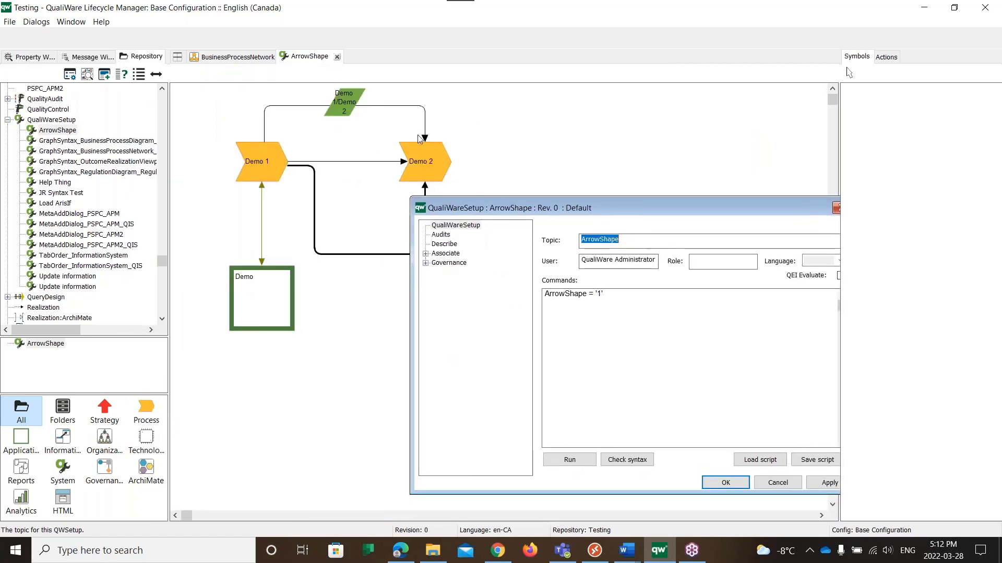
left_click(771, 485)
Reopen the system parameters beside the diagram and select the ArrowSize parameter.
left_click(188, 22)
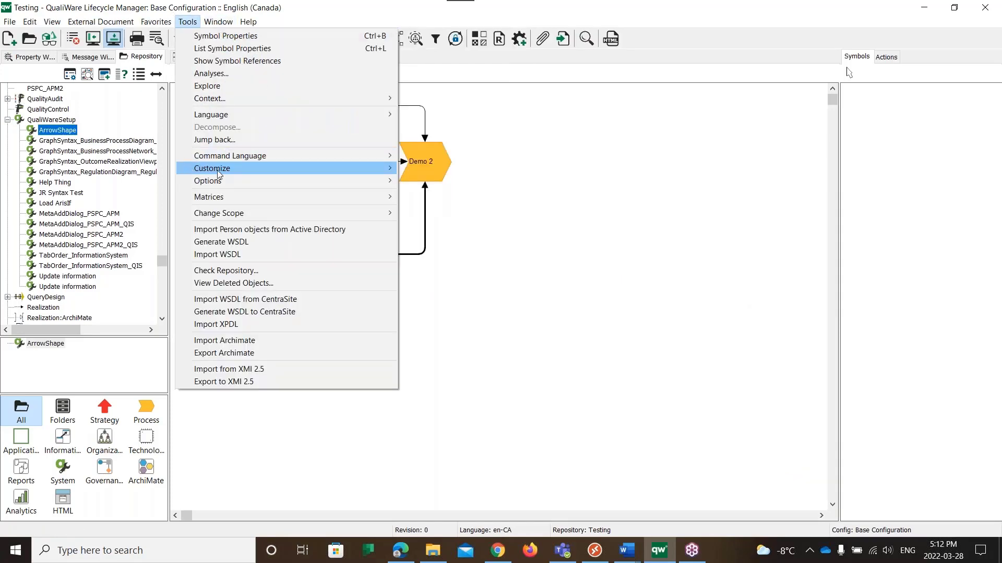
mouse_move(219, 181)
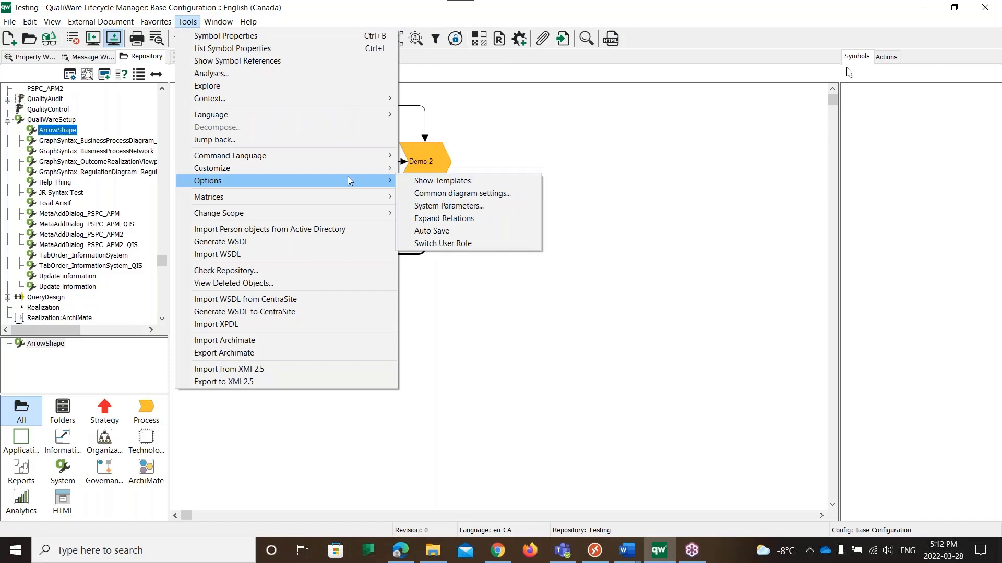
left_click(447, 205)
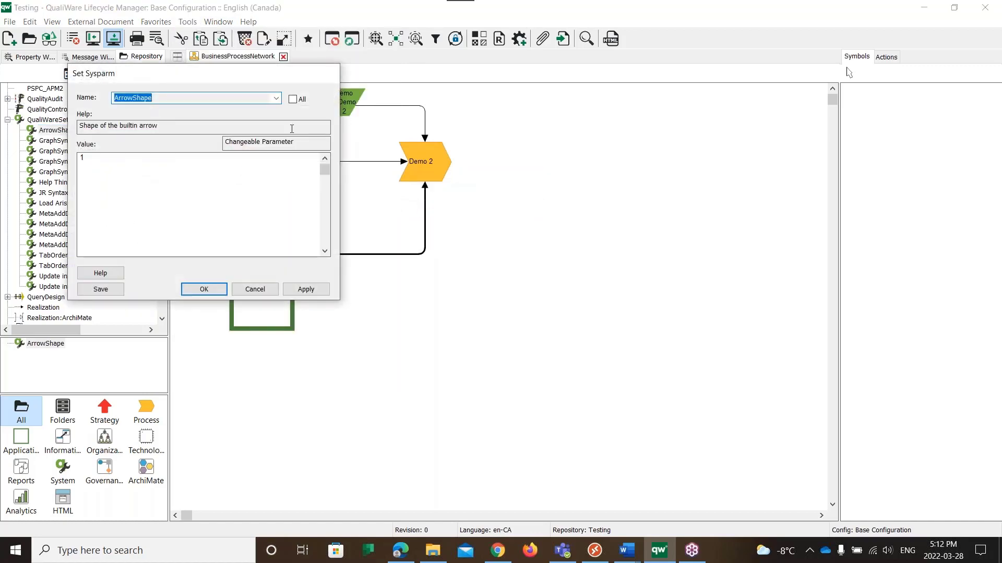
left_click_drag(239, 77, 637, 176)
left_click(675, 197)
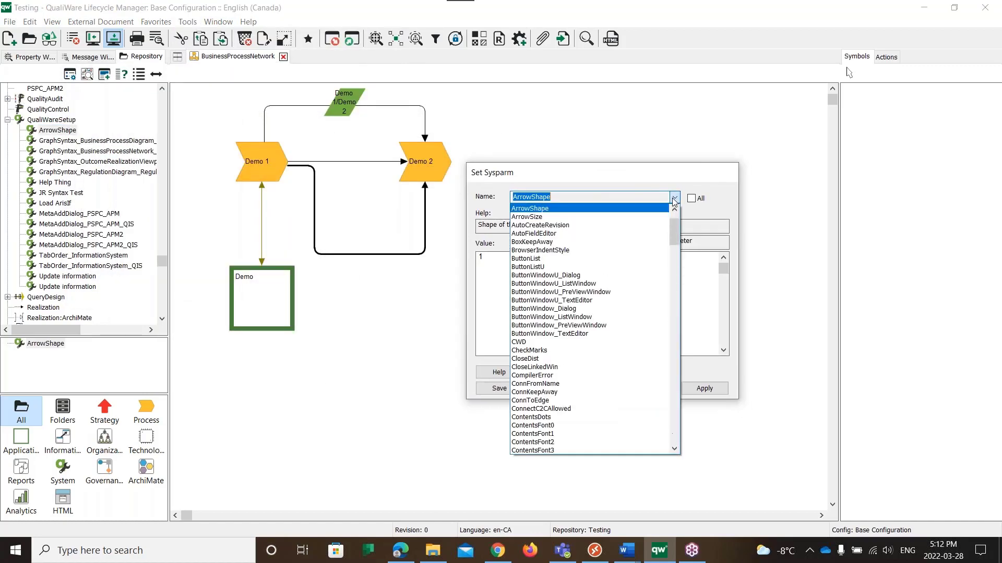
left_click(654, 217)
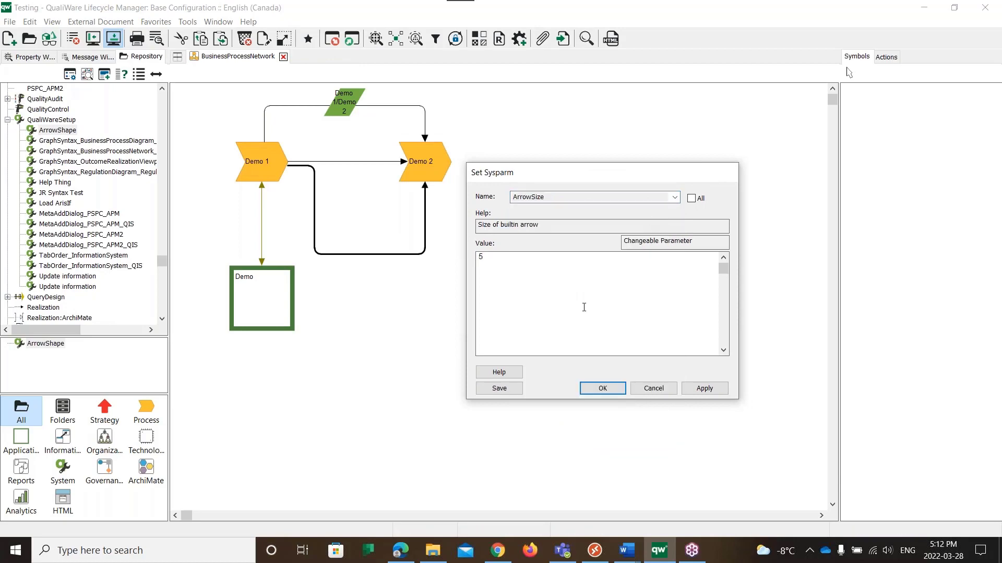
Read the ArrowSize help page for the meaning of positive and negative values, and close it.
left_click(499, 372)
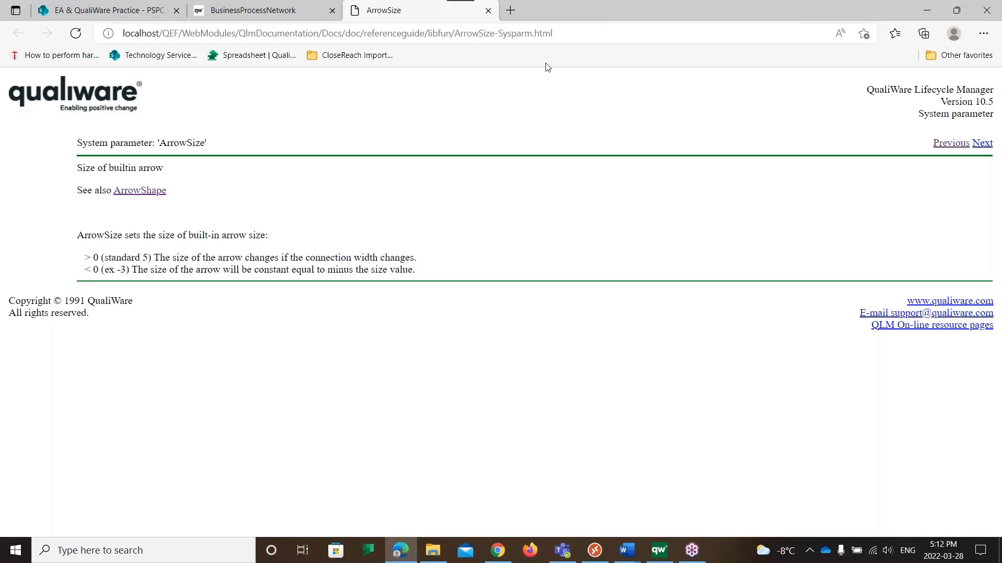
left_click(488, 10)
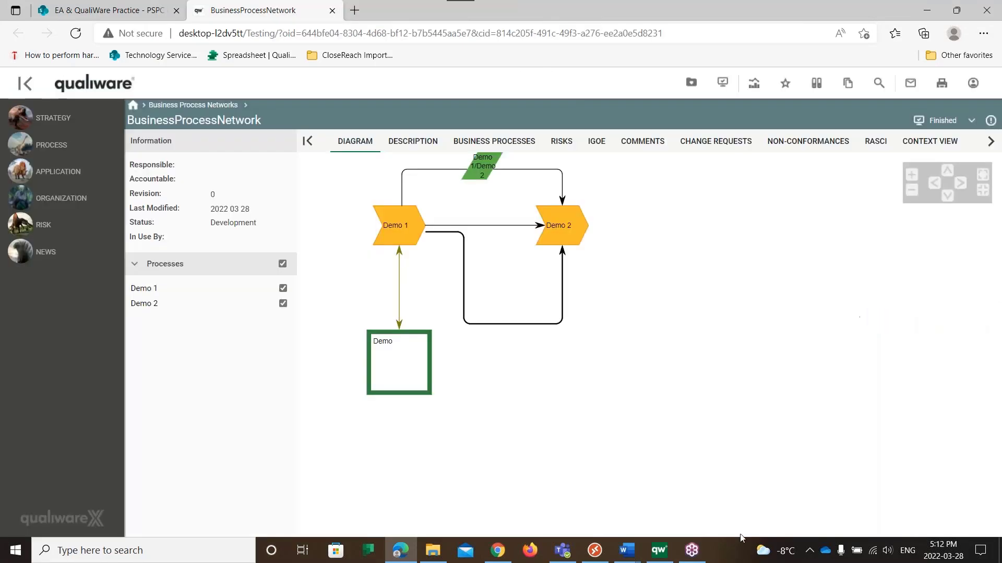
Return to QualiWare Lifecycle Manager, set ArrowSize to 20, apply it and save the parameter.
left_click(659, 550)
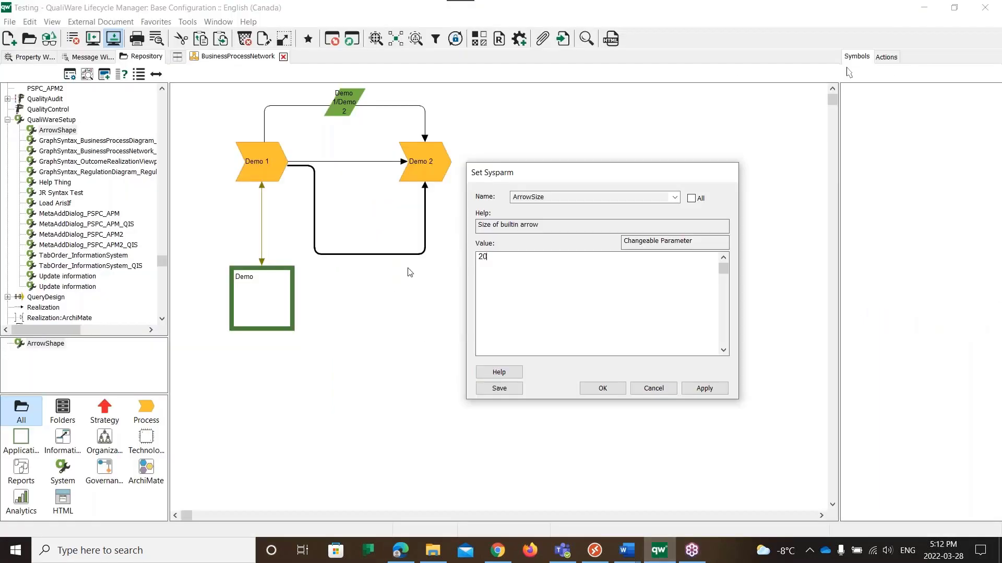
left_click(712, 391)
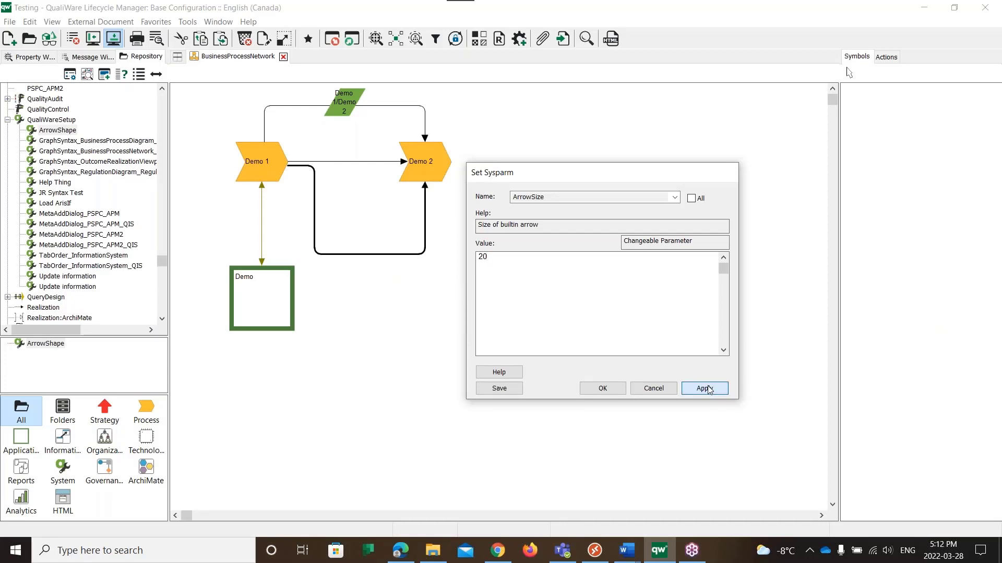
left_click(510, 391)
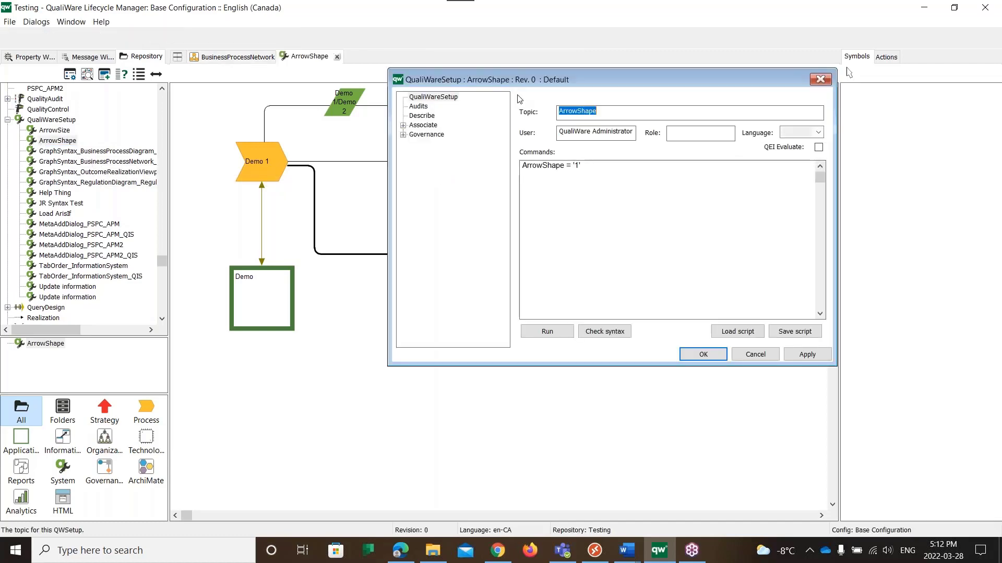
Move the ArrowShape setup dialog off the diagram and bring the BusinessProcessNetwork diagram to the front.
left_click_drag(522, 81, 656, 233)
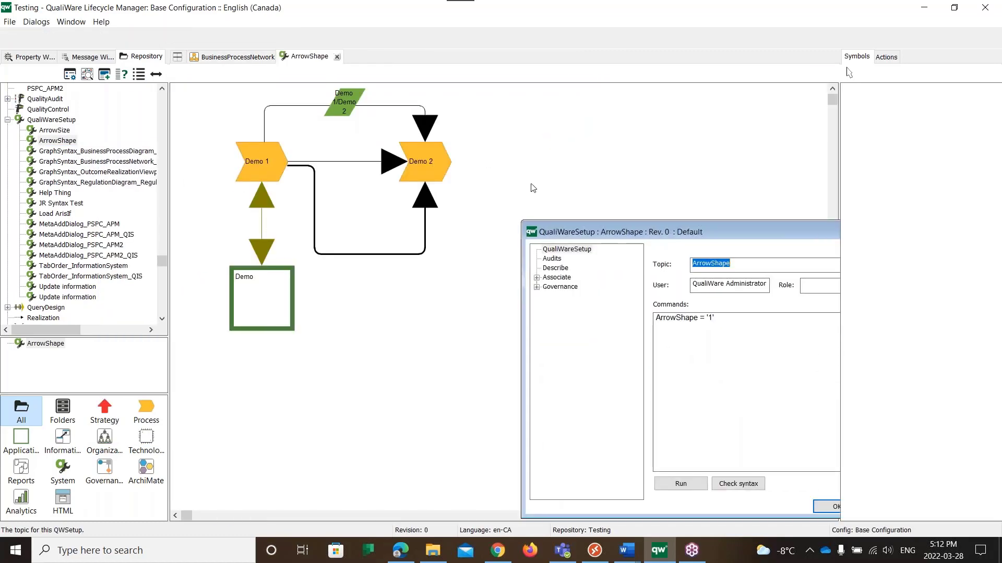
left_click(588, 157)
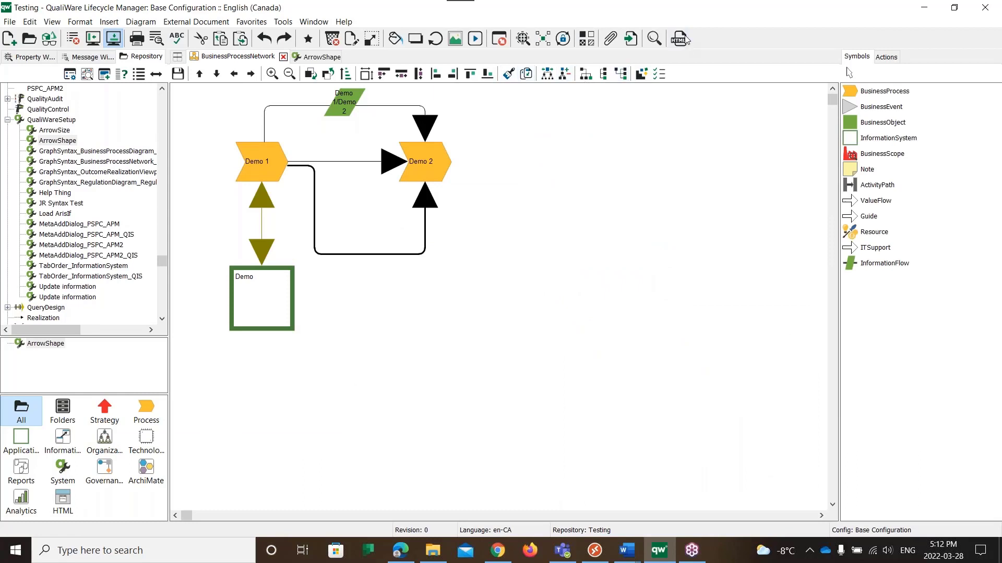
Publish the BusinessProcessNetwork diagram and switch to its web page in Edge.
left_click(683, 39)
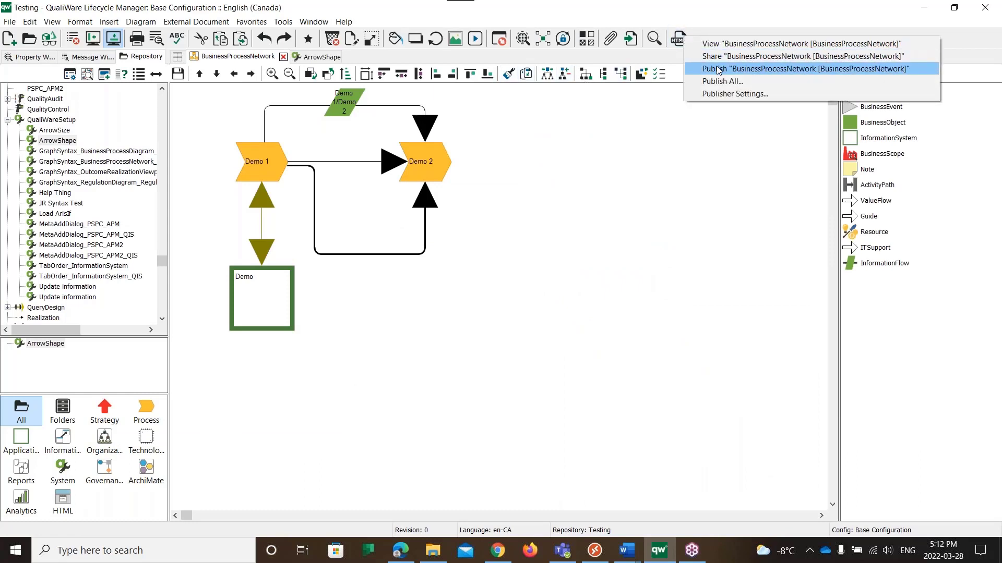
left_click(718, 70)
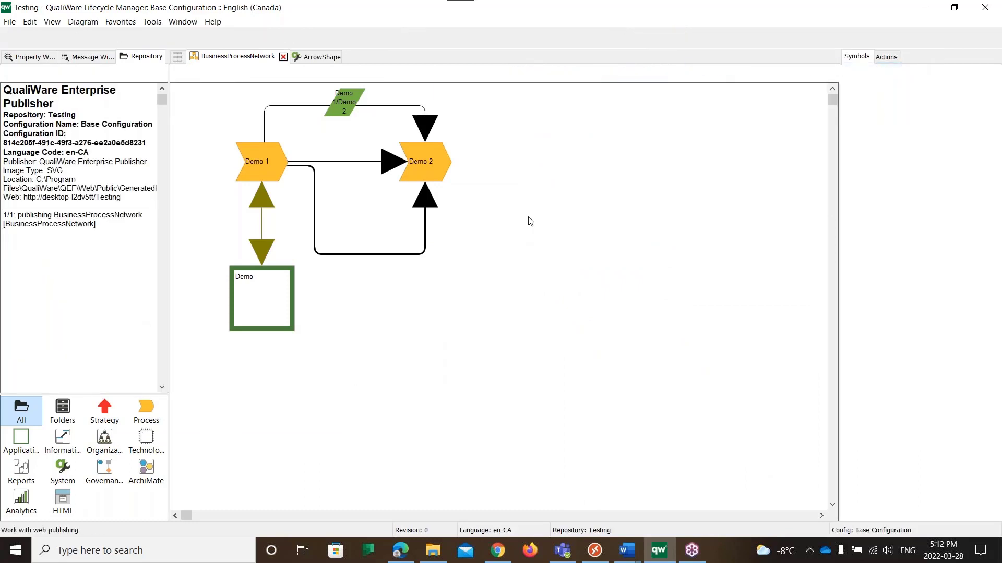
left_click(400, 549)
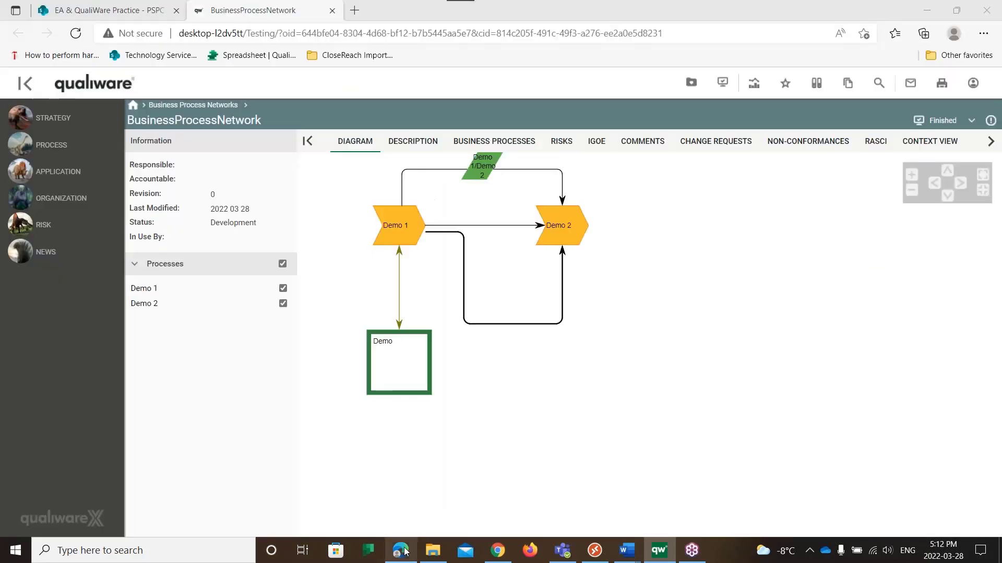
Refresh the published BusinessProcessNetwork page to check its connection arrows, and return to QualiWare Lifecycle Manager.
key("F5")
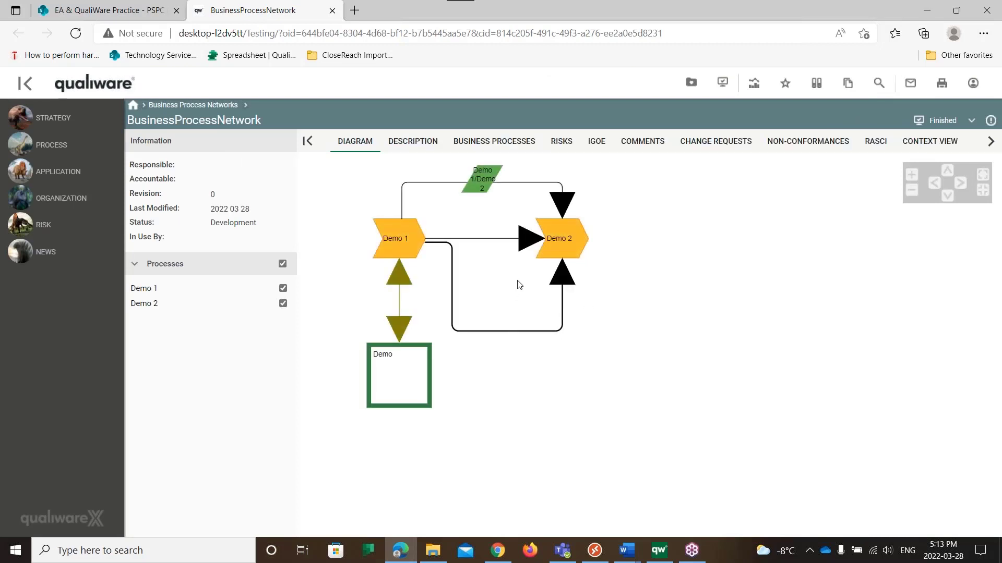
left_click(661, 553)
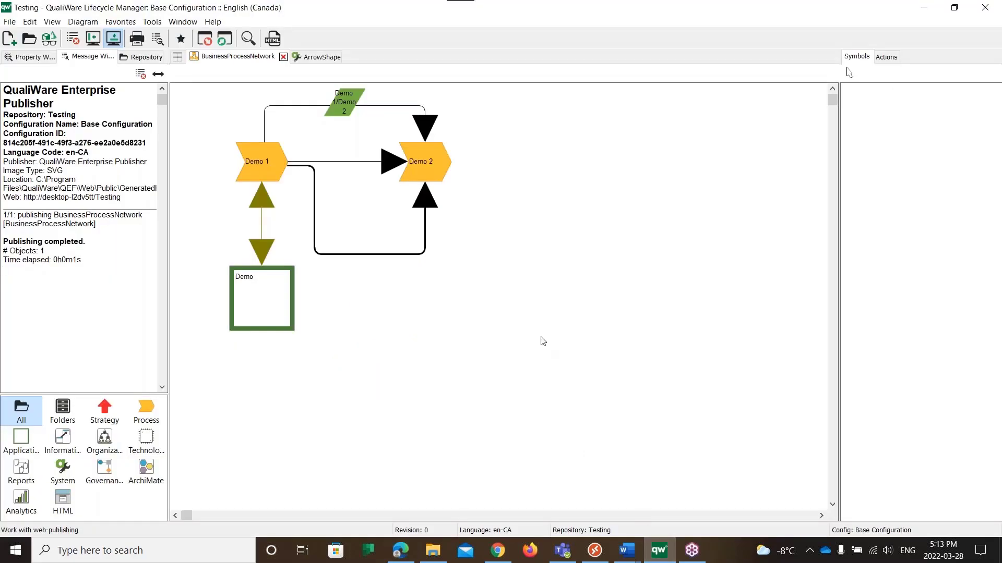
Open the Demo 2 process label for editing, close it with the text unchanged, and move the label slightly up.
left_click(444, 159)
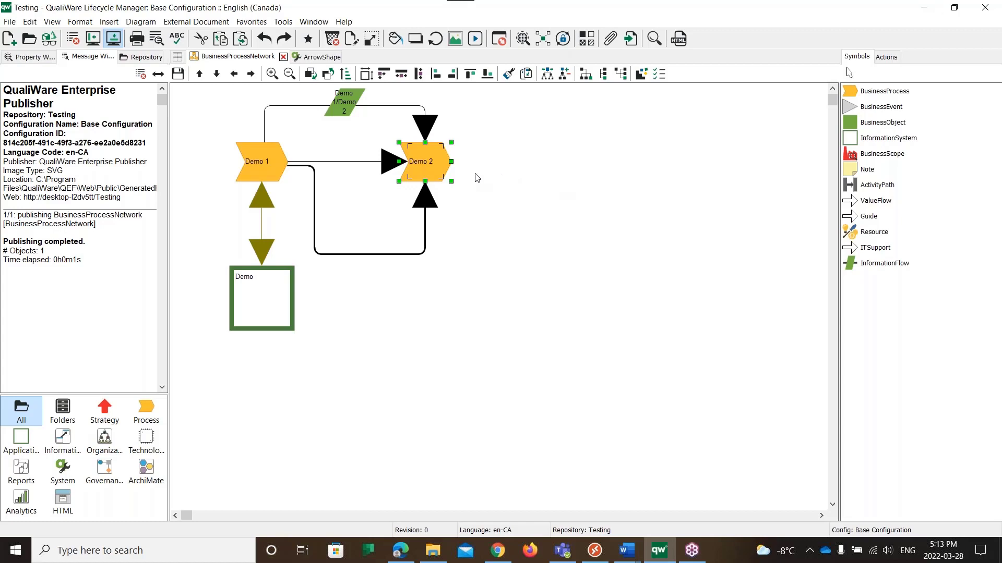
left_click(425, 162)
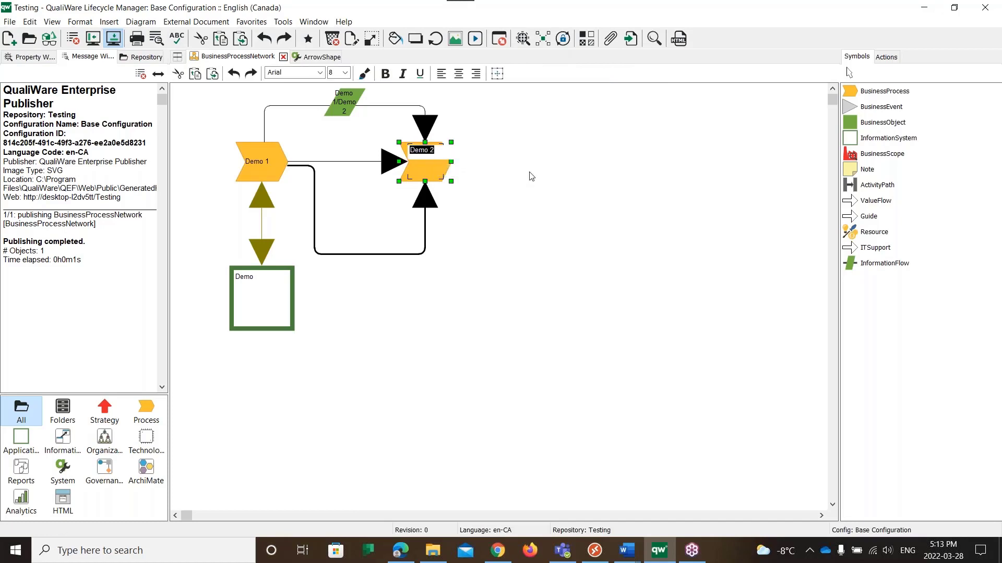
key("Return")
mouse_move(423, 152)
left_mouse_down()
mouse_move(532, 194)
mouse_move(537, 152)
mouse_move(424, 155)
left_mouse_up()
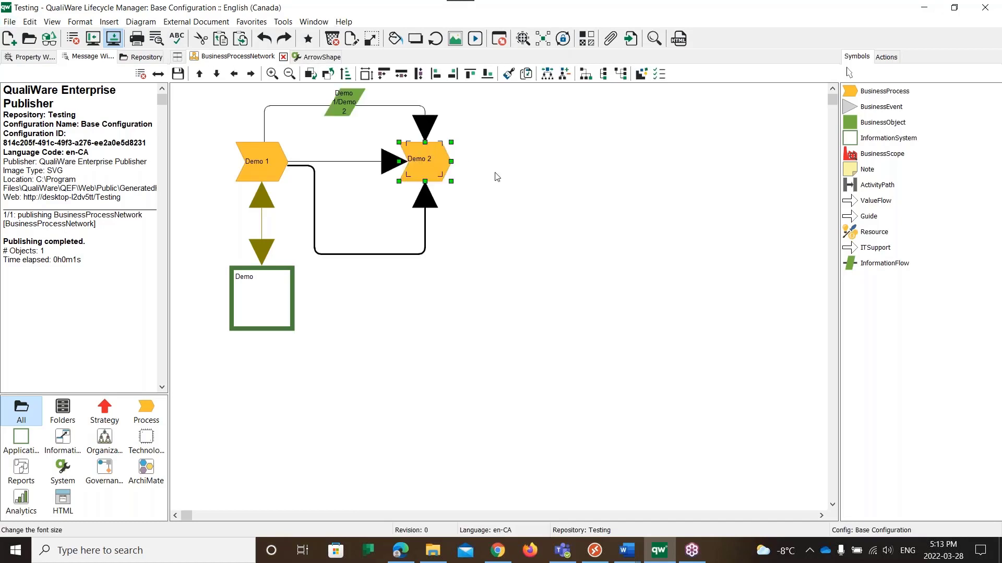
Open the system parameters and select the AltMode parameter.
left_click(281, 22)
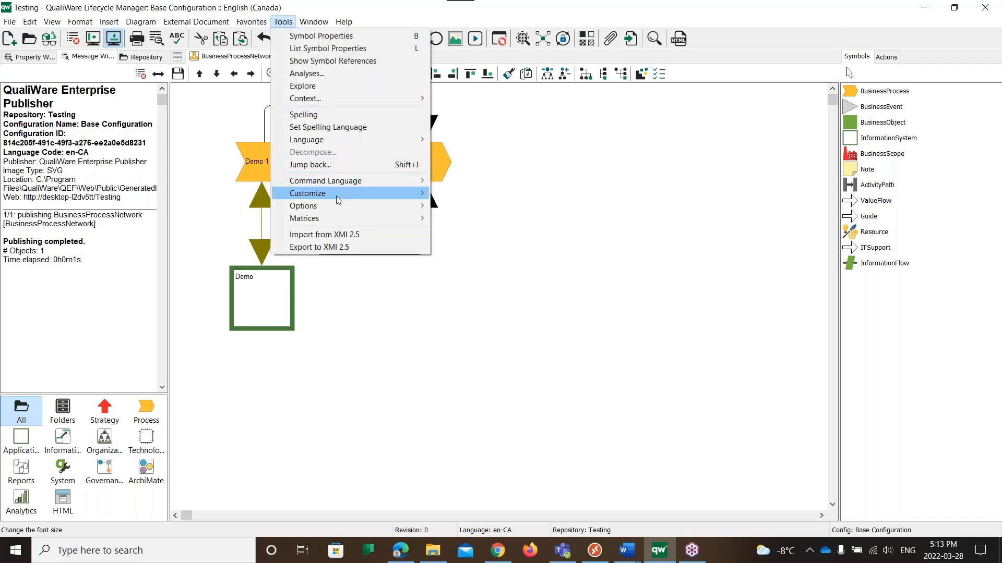
mouse_move(332, 207)
left_click(460, 221)
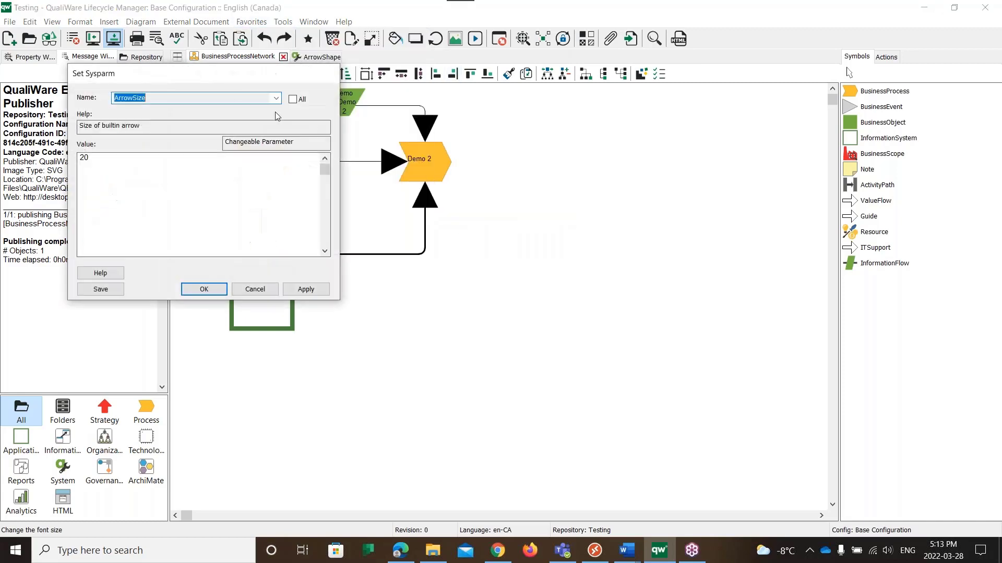
left_click(275, 98)
scroll(197, 149, "up", 4)
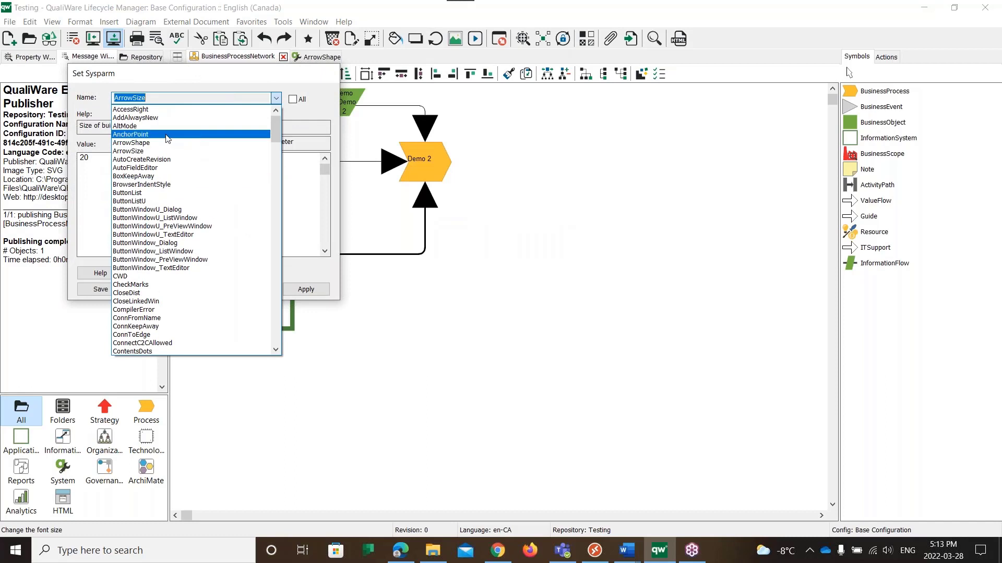
left_click(160, 142)
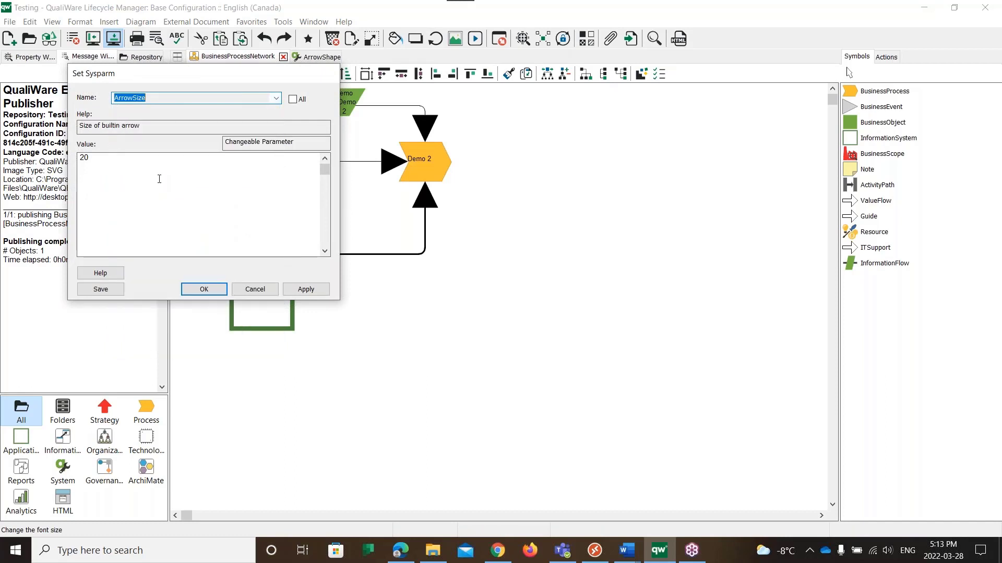
left_click(276, 98)
scroll(126, 134, "up", 2)
left_click(126, 134)
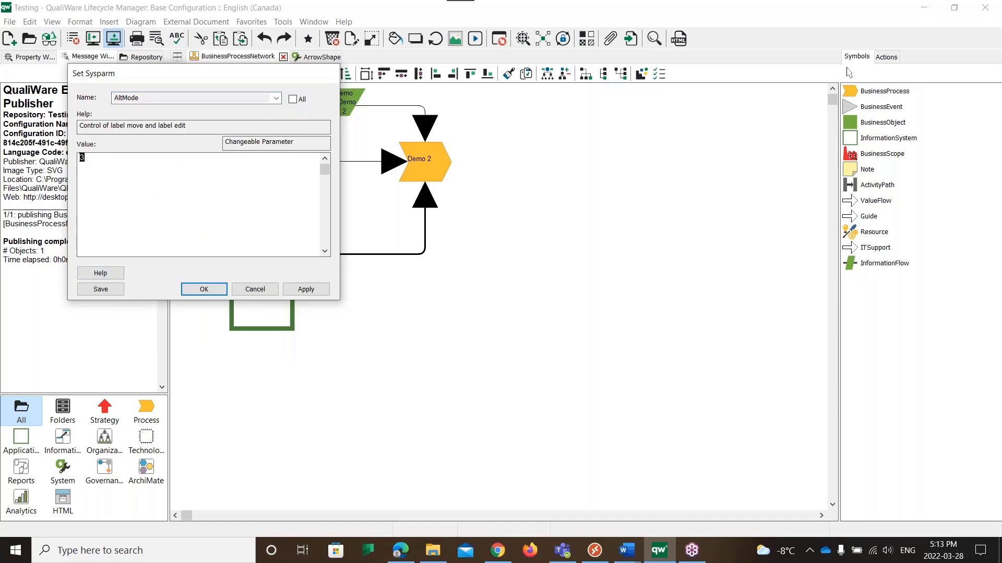
Read the AltMode help page for how values 0 to 3 control label move and label edit, and close it.
left_click(100, 273)
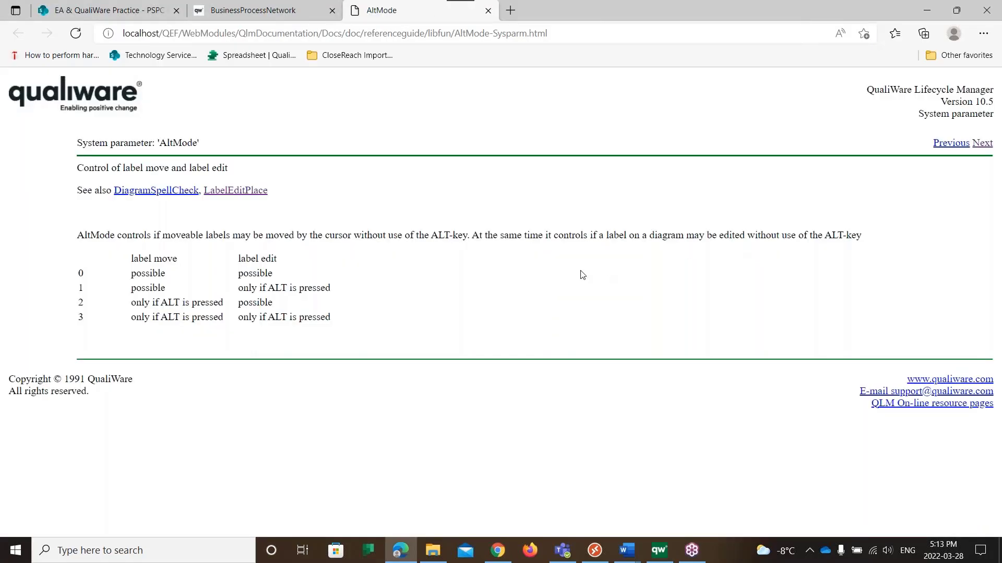
left_click_drag(138, 318, 202, 321)
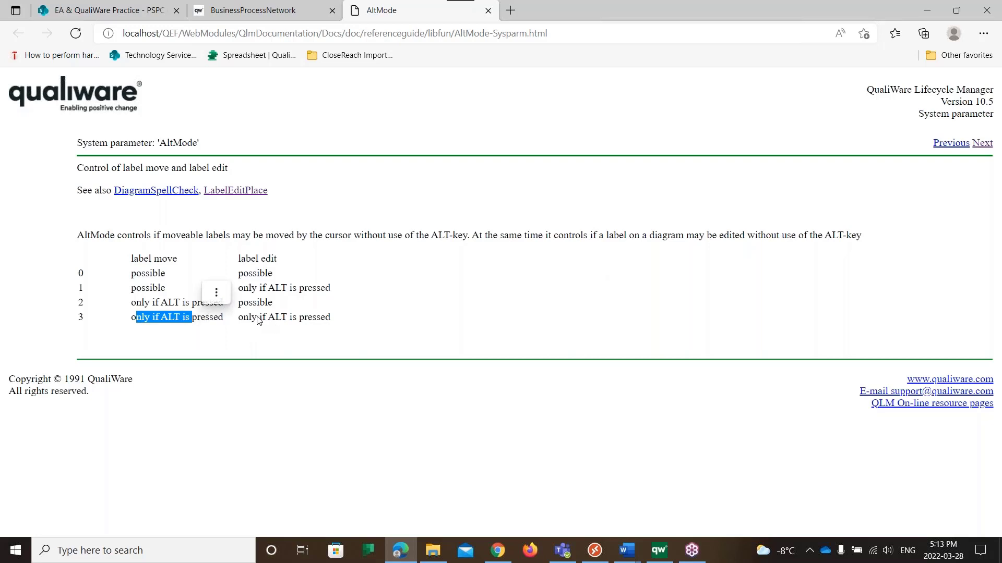
left_click(253, 276)
left_click_drag(252, 320, 332, 319)
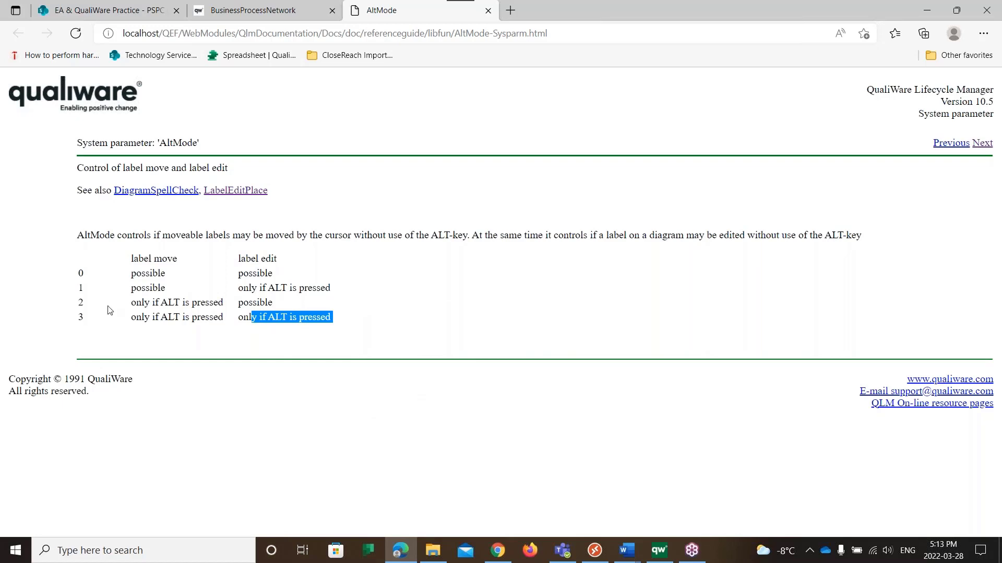
left_click_drag(147, 303, 267, 303)
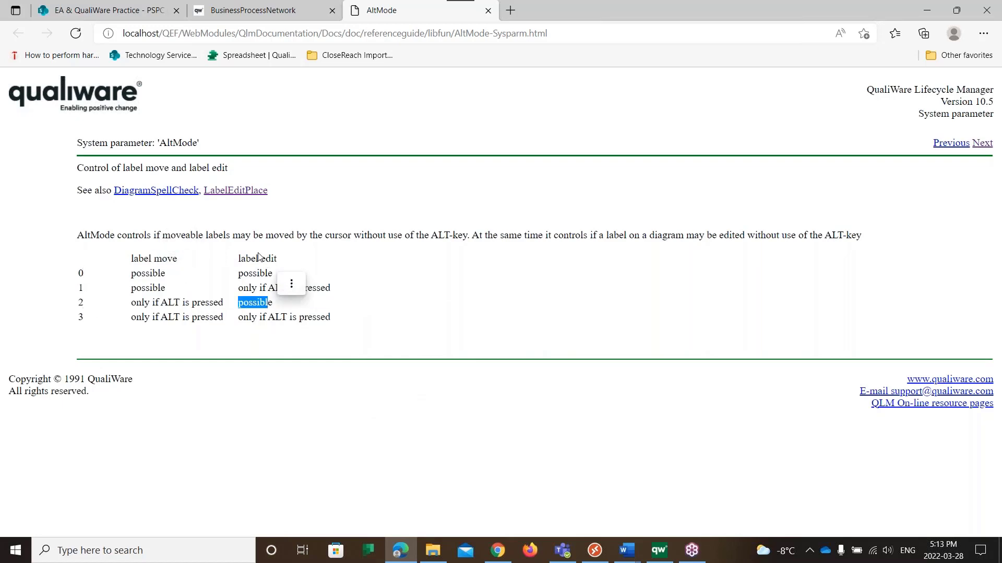
left_click(264, 271)
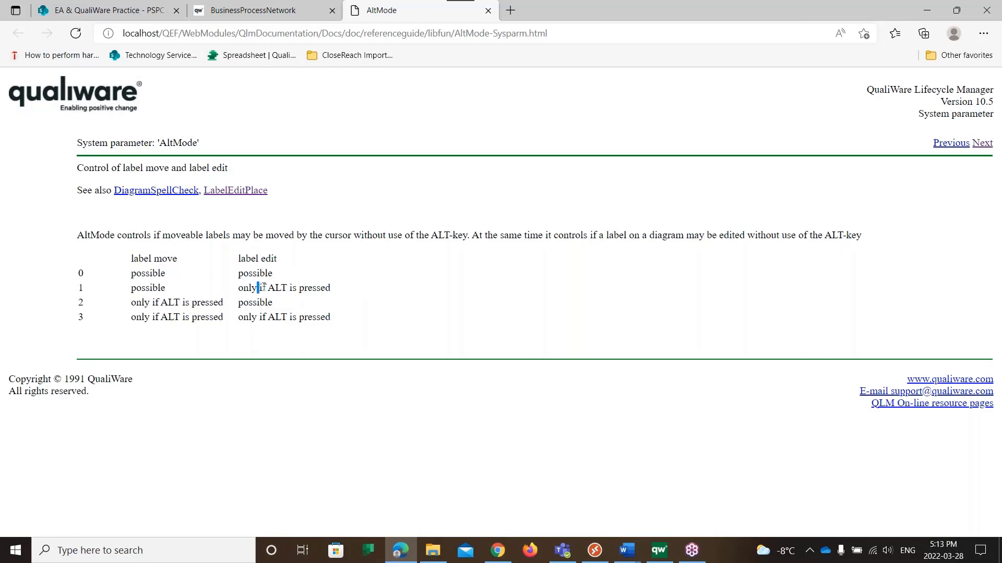
left_click_drag(264, 286, 292, 288)
left_click_drag(146, 276, 298, 245)
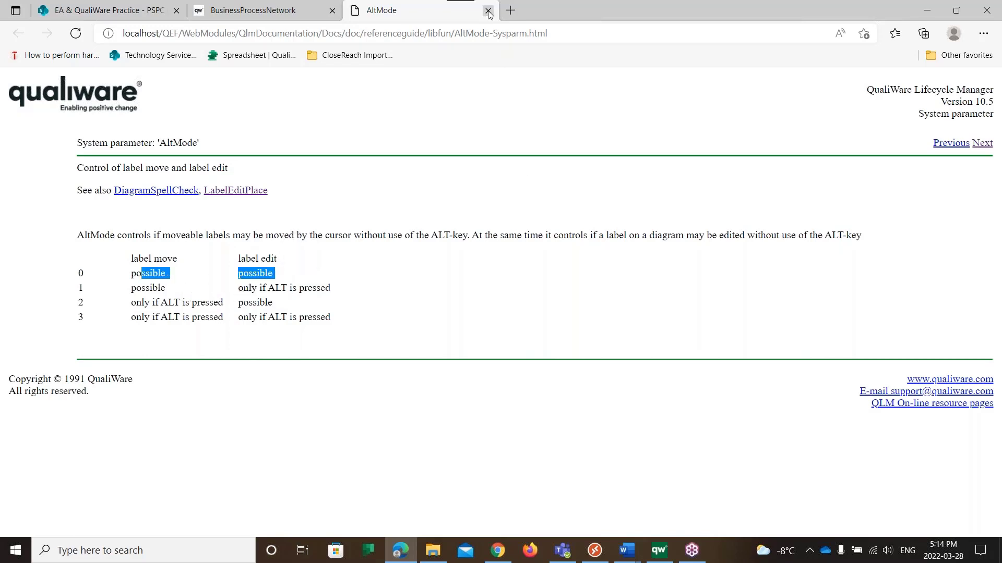
left_click(488, 11)
Return to QualiWare Lifecycle Manager, set AltMode to 0, save it, and select the AltMode setup object in the repository.
key("alt+Tab")
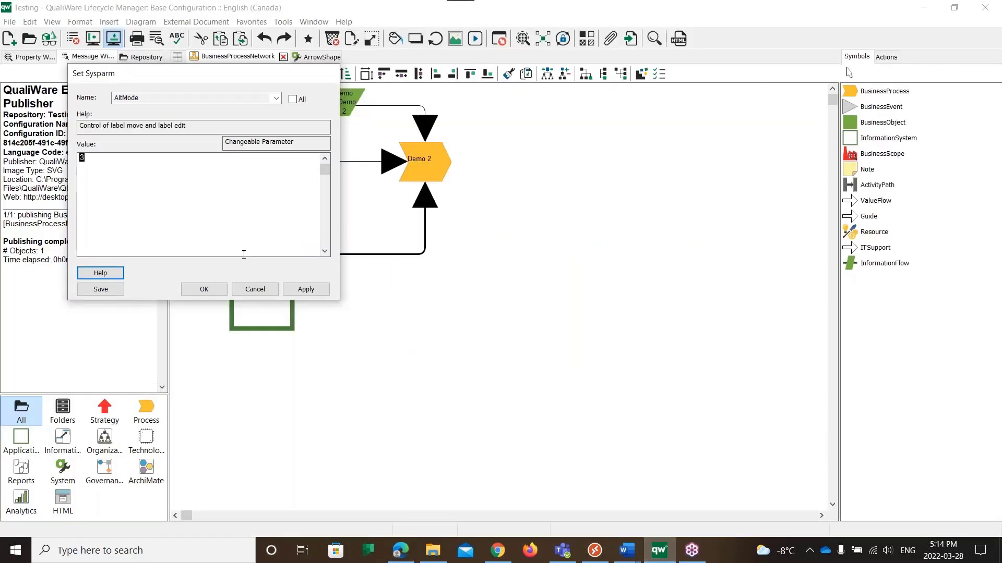
left_click(126, 187)
left_click(101, 289)
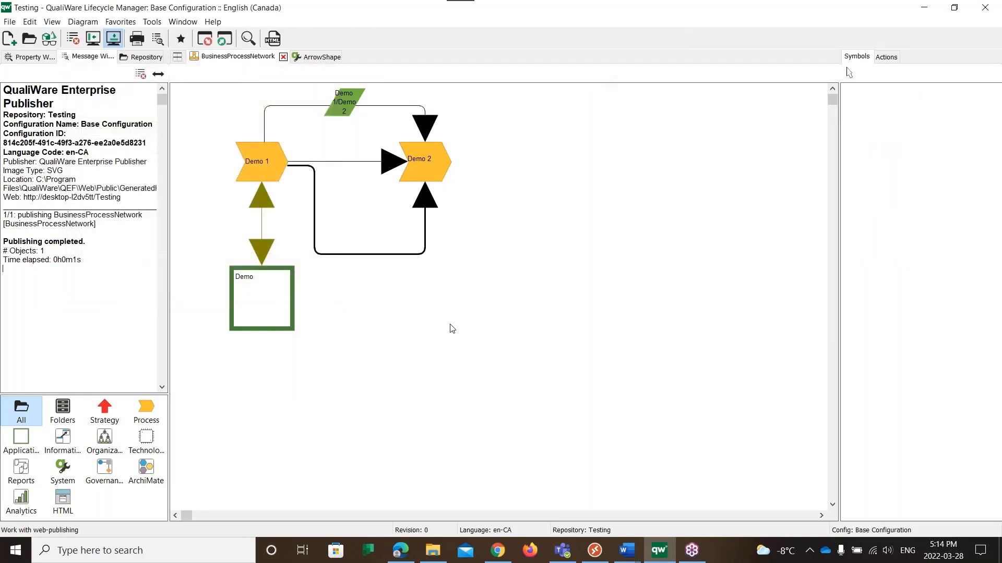
left_click(141, 57)
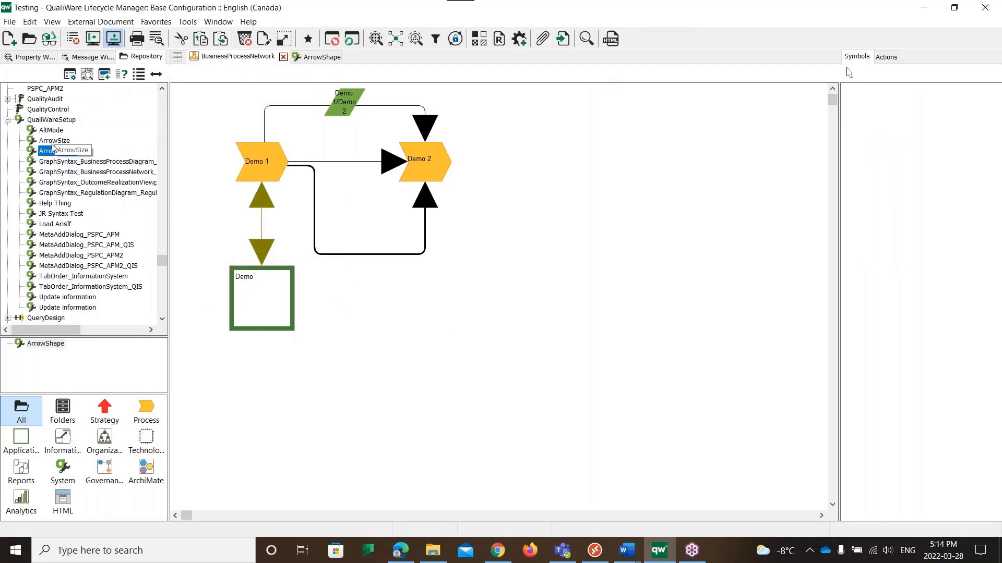
left_click(52, 131)
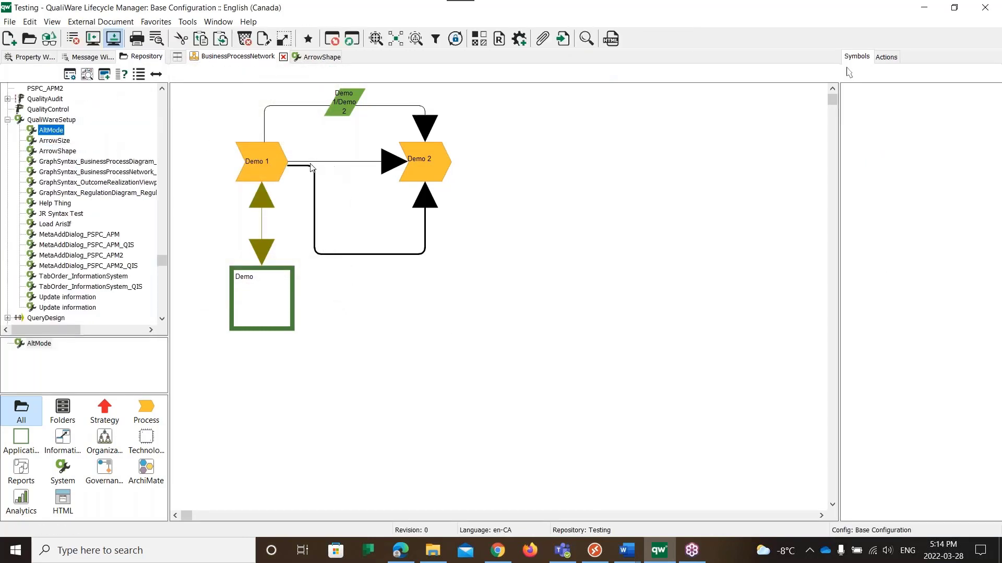
Test direct label editing on the Demo 2 process, leave its text unchanged, and shift the label slightly within the symbol.
left_click(432, 173)
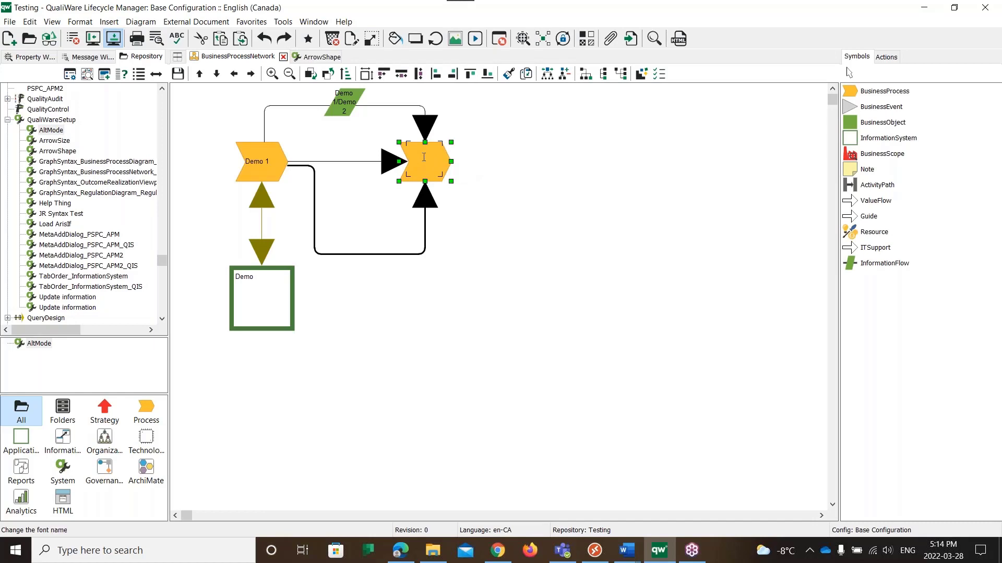
left_click(667, 232)
mouse_move(417, 164)
left_mouse_down()
mouse_move(514, 185)
mouse_move(409, 164)
mouse_move(425, 166)
left_mouse_up()
left_click(619, 200)
left_click(282, 22)
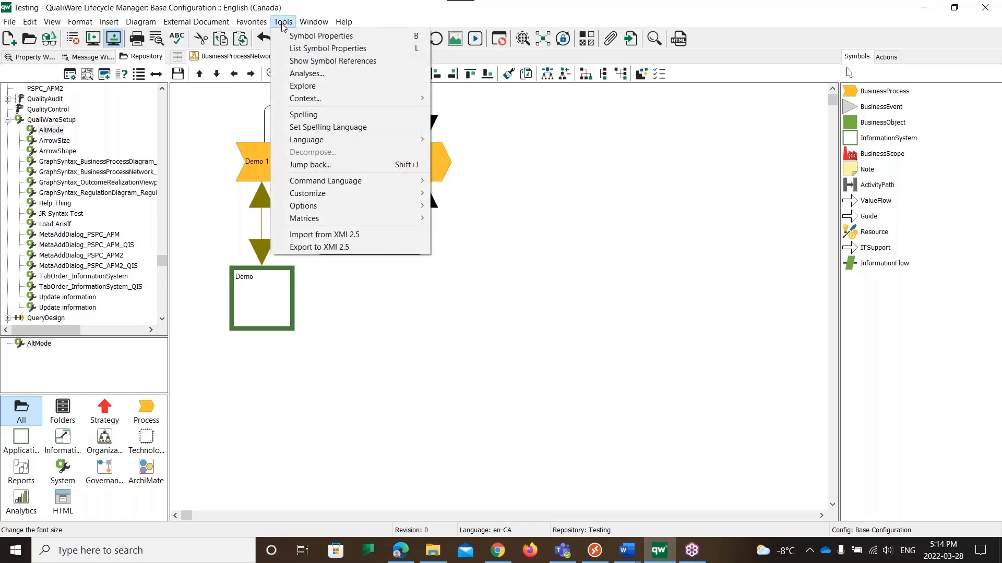
mouse_move(322, 193)
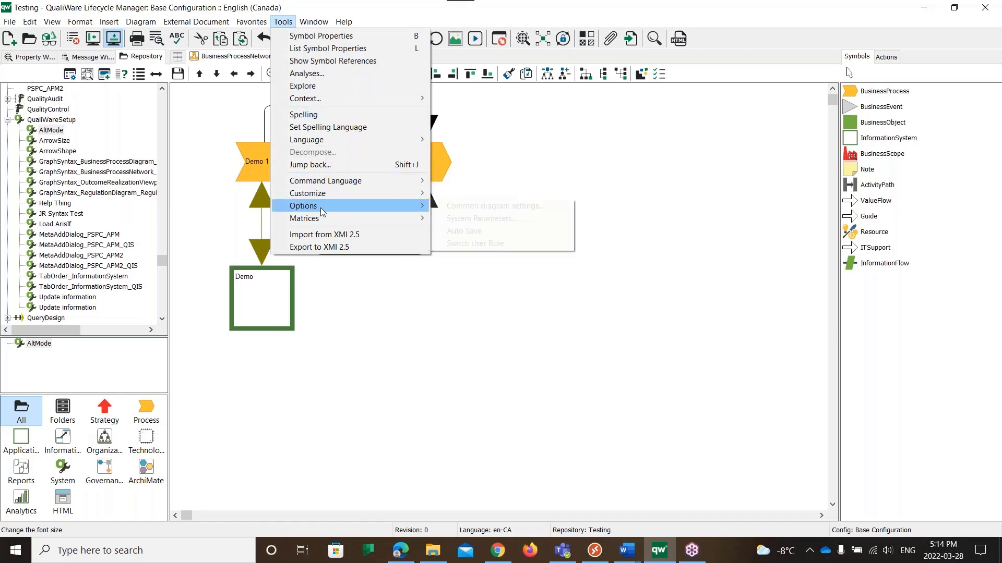
left_click(480, 218)
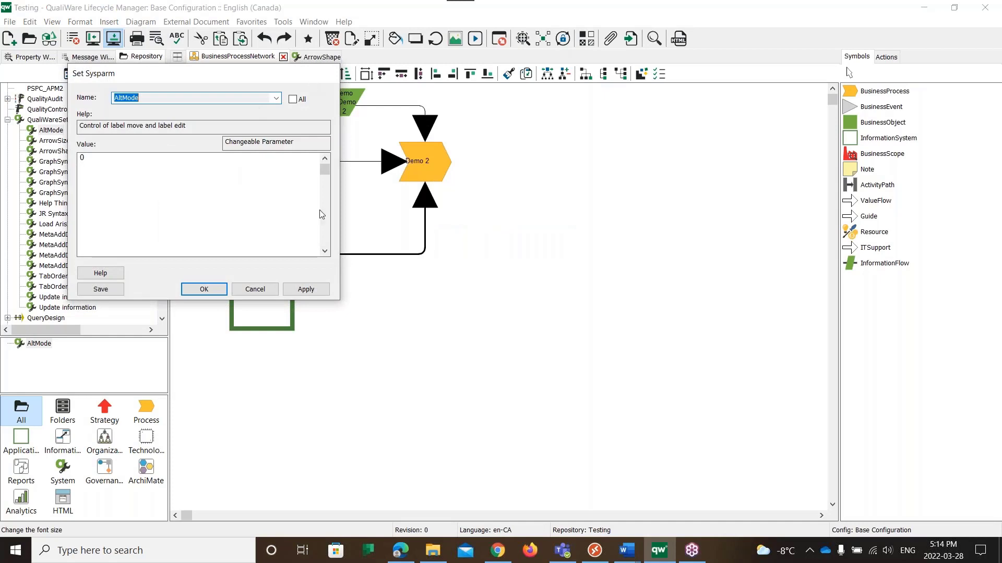
left_click(255, 289)
Open the Demo 2 business process and look through its Decomposition, Capability and Input Output pages.
right_click(426, 154)
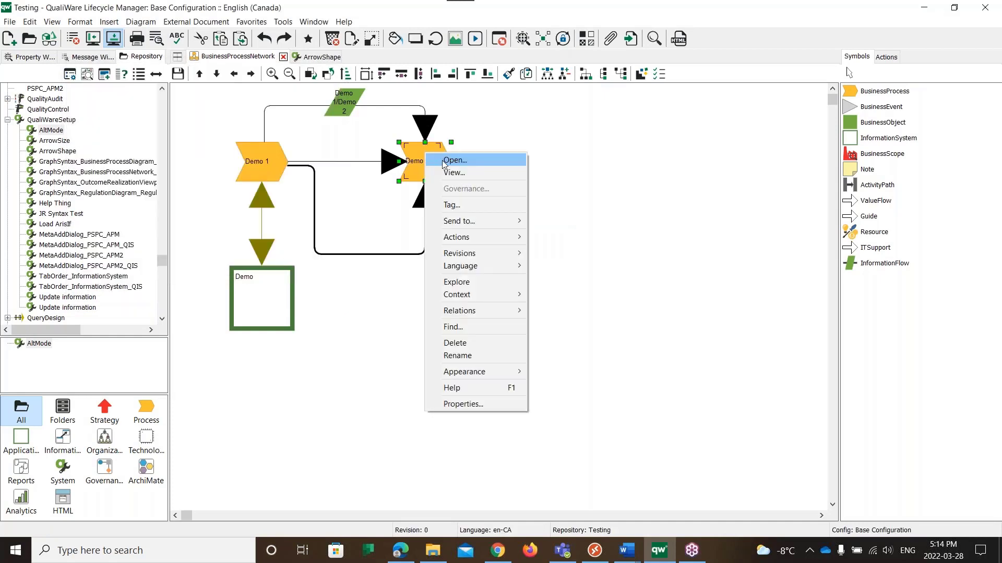
left_click(442, 161)
left_click(436, 97)
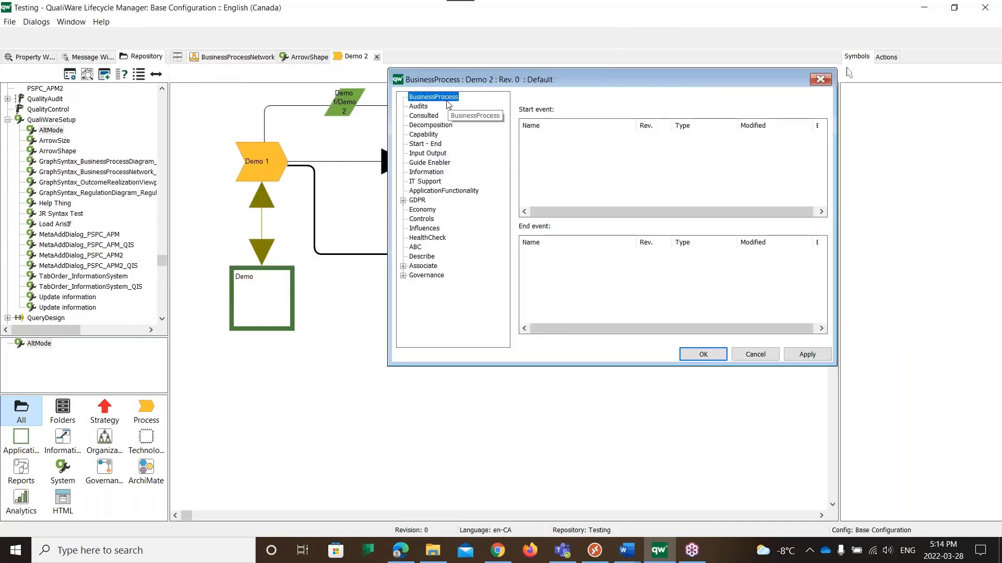
left_click(430, 125)
left_click(424, 135)
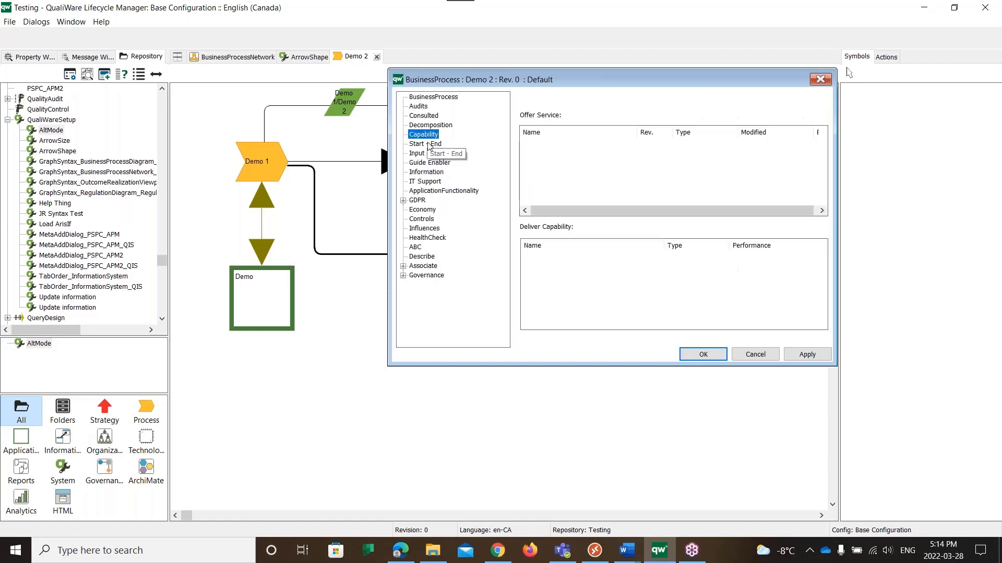
left_click(428, 153)
Move the Demo 2 dialog clear of its symbol, review its BusinessProcess, Decomposition, Capability, Input Output and Information pages, and close it.
left_click_drag(459, 85, 439, 208)
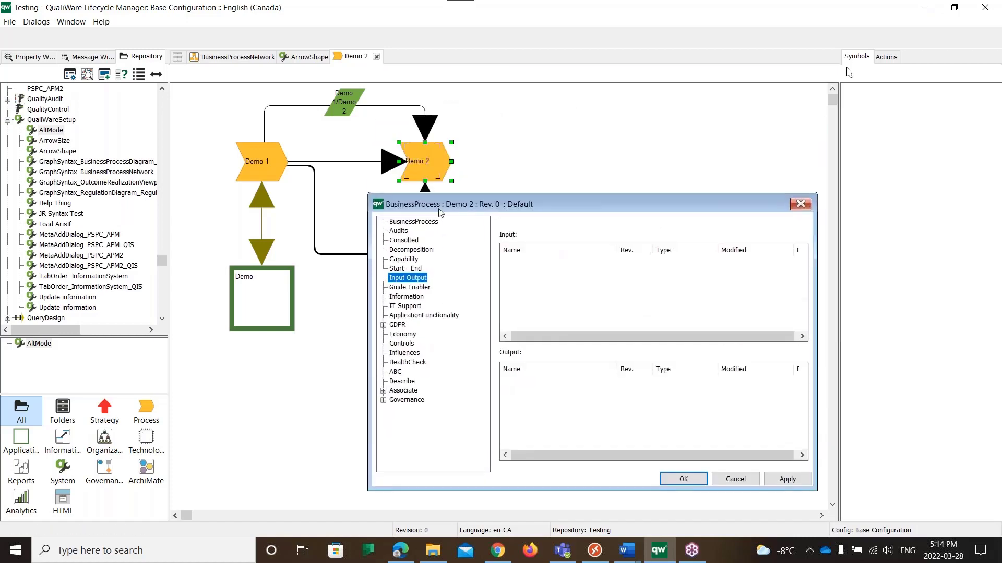
left_click(411, 250)
left_click(412, 259)
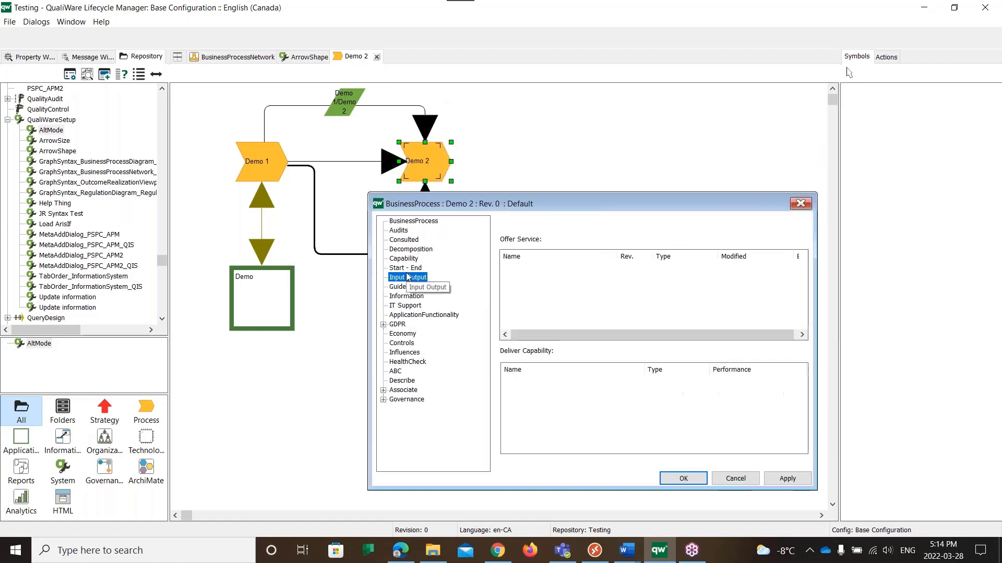
left_click(408, 277)
left_click(418, 222)
left_click(411, 249)
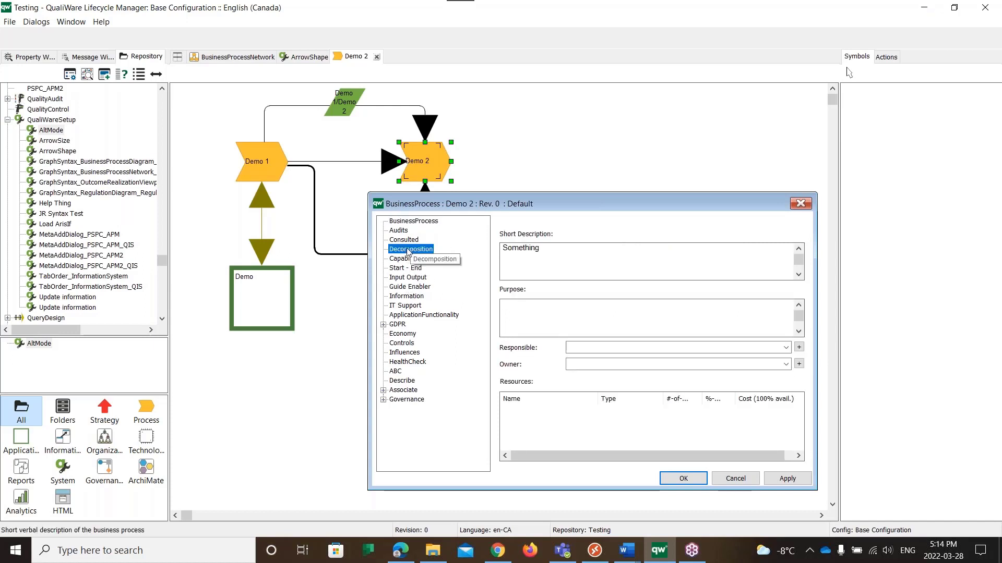
left_click(408, 277)
left_click(406, 296)
right_click(430, 164)
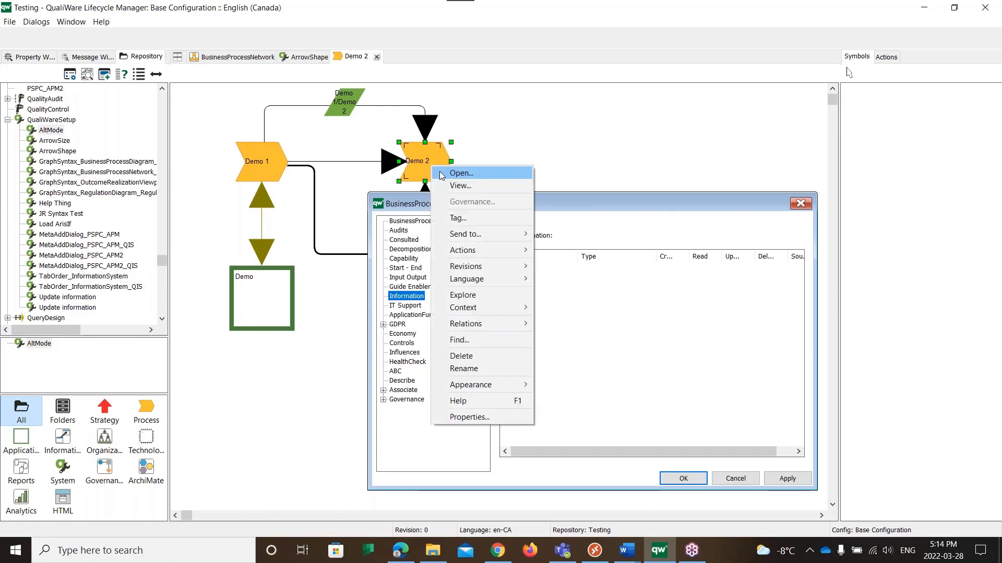
left_click(736, 206)
left_click(683, 479)
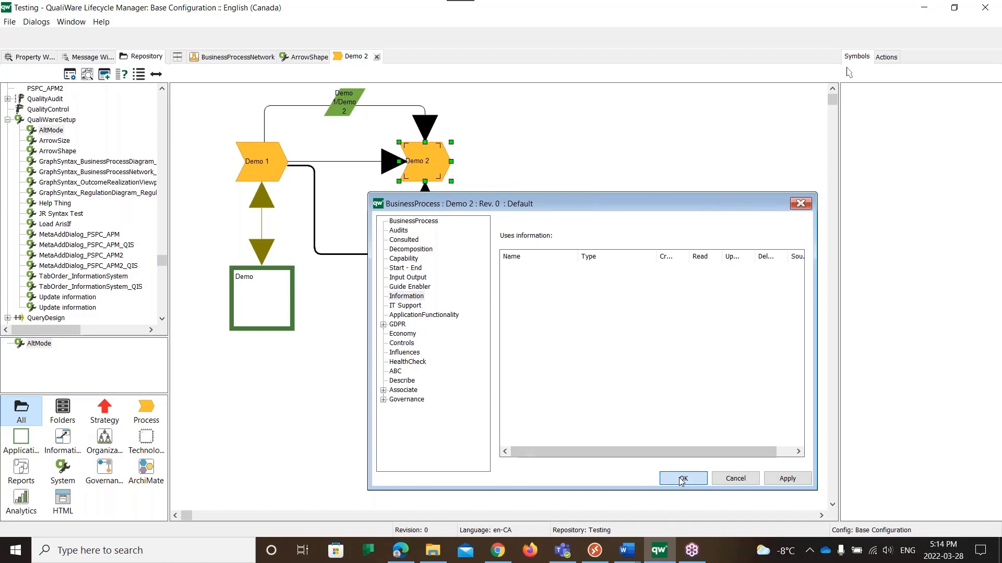
Choose the MultiSubDialogs system parameter, set its value to 1, and apply it.
left_click(282, 21)
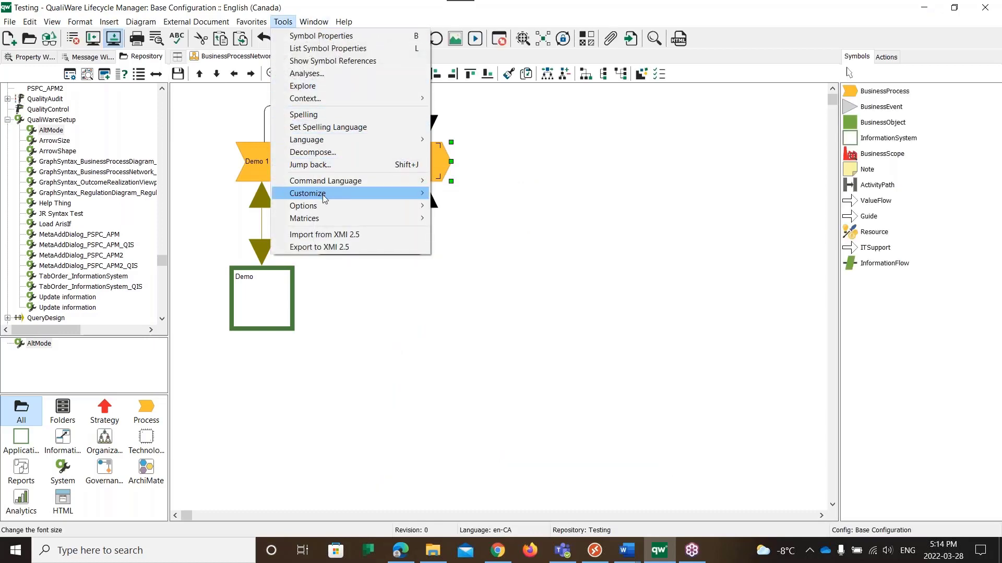
mouse_move(412, 206)
left_click(459, 218)
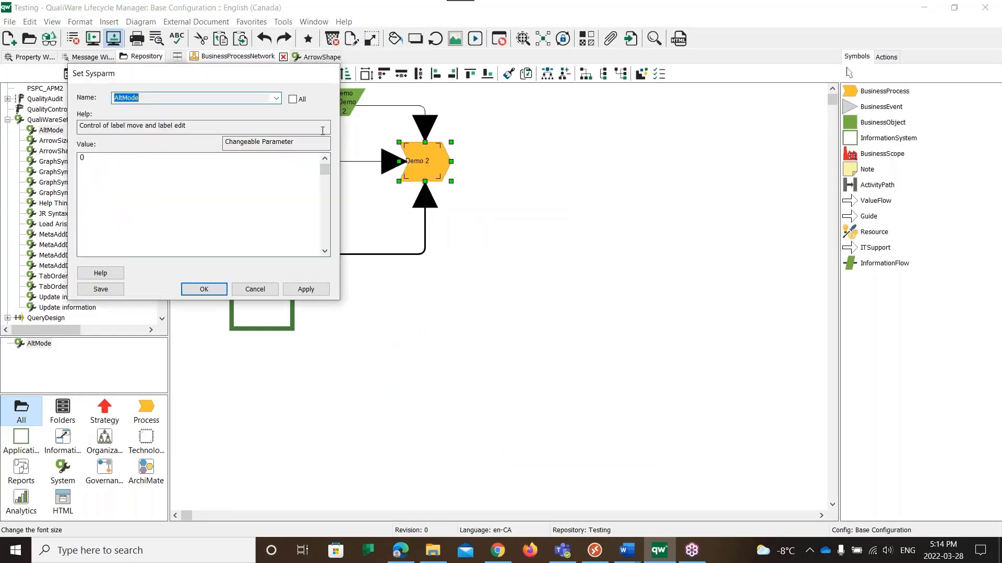
left_click(276, 99)
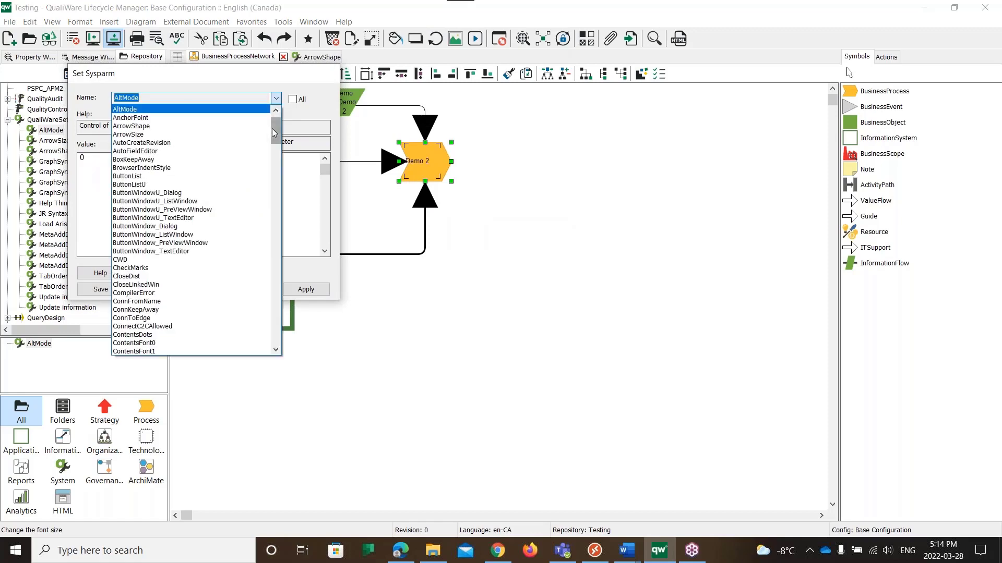
left_click_drag(272, 129, 264, 257)
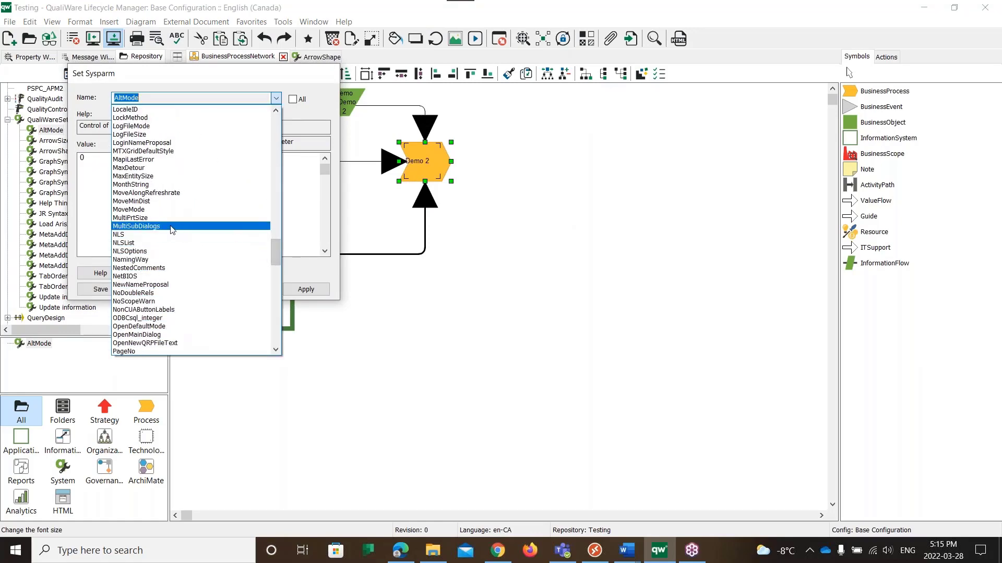
left_click(172, 227)
left_click(174, 180)
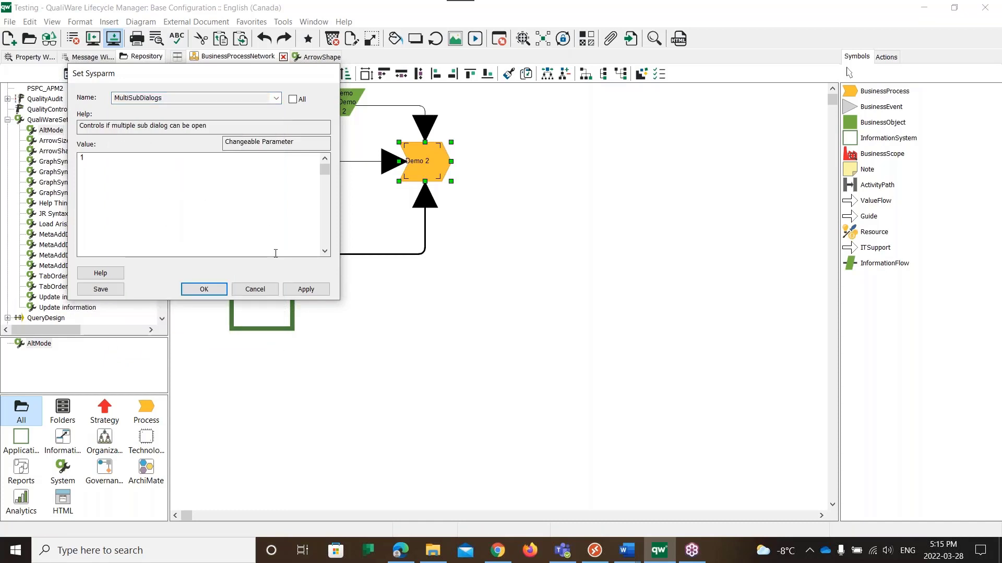
type("1")
left_click(295, 290)
Read the help page for the MultiSubDialogs parameter, highlight the explanation of non-zero values, and close the page.
left_click(105, 273)
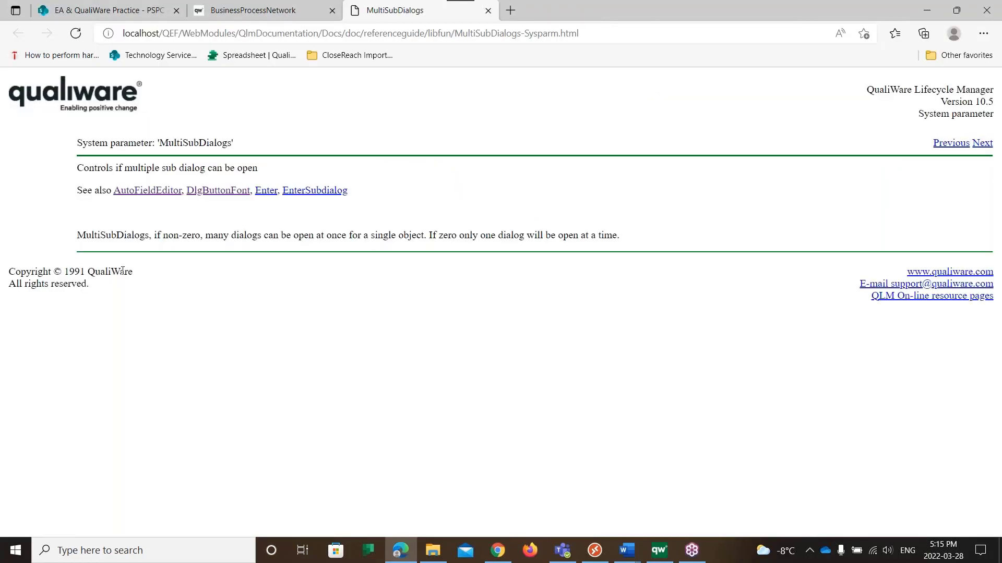
left_click_drag(145, 235, 345, 235)
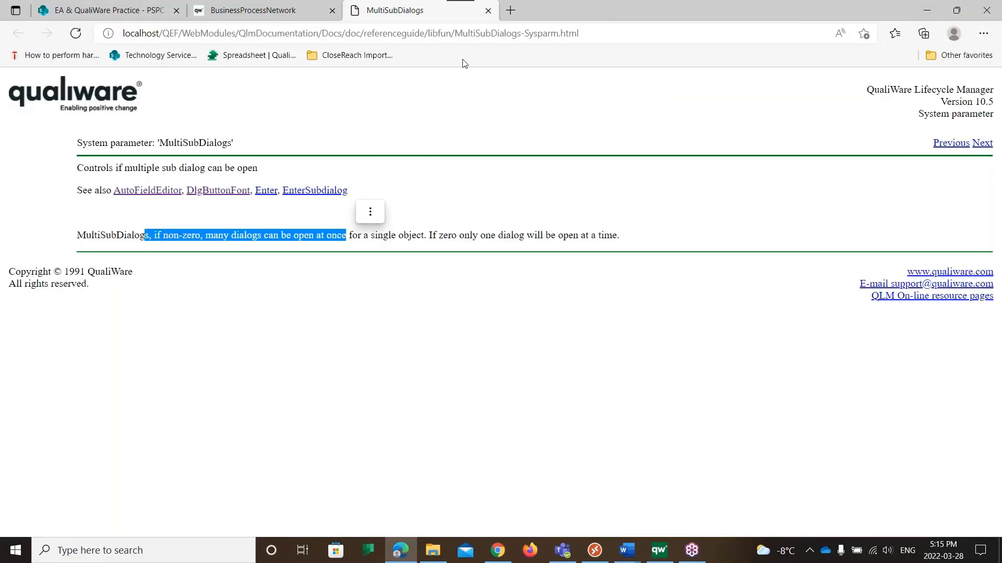
left_click(492, 12)
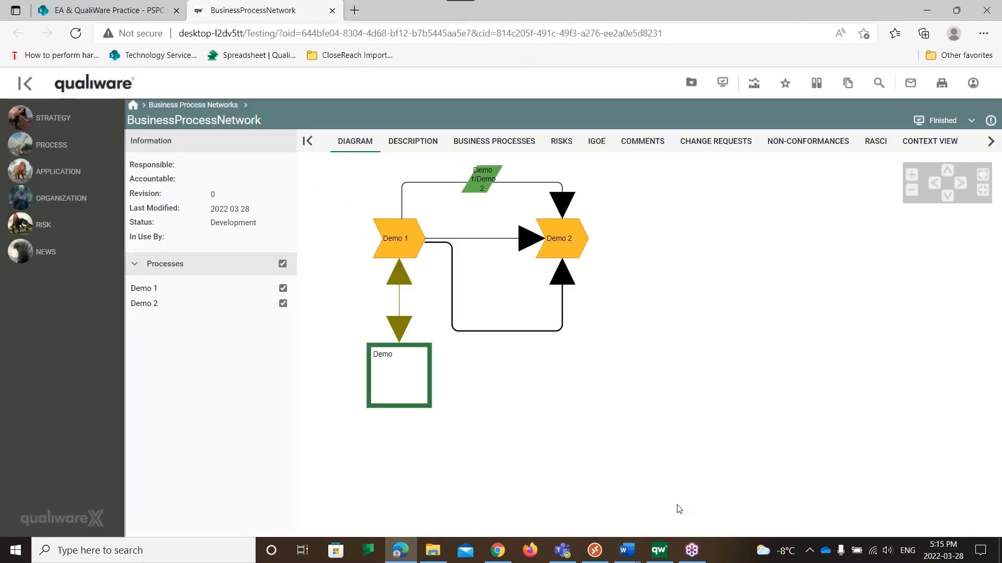
Return to QualiWare Lifecycle Manager, save the MultiSubDialogs parameter, and open and confirm its setup object from the repository.
left_click(660, 554)
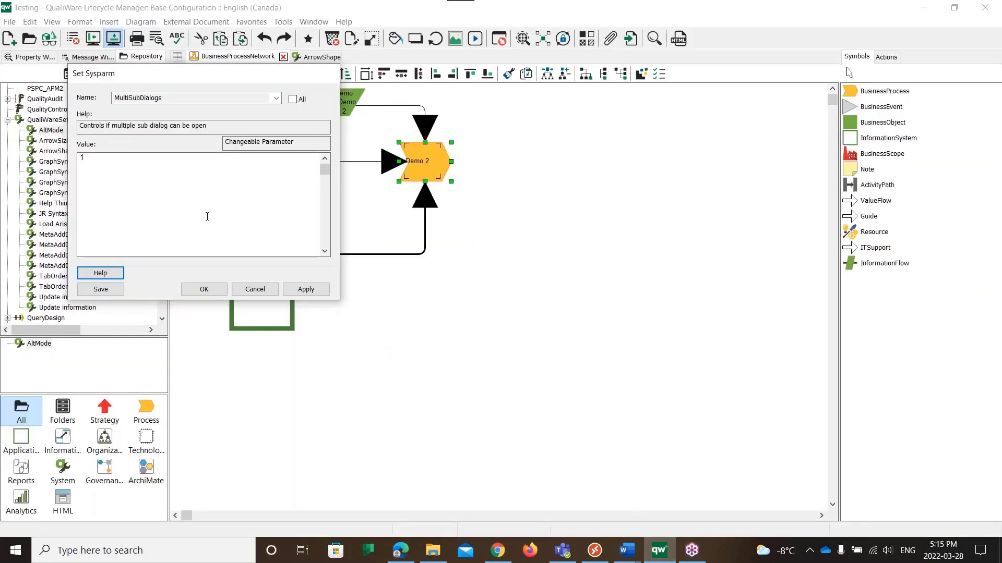
left_click(100, 289)
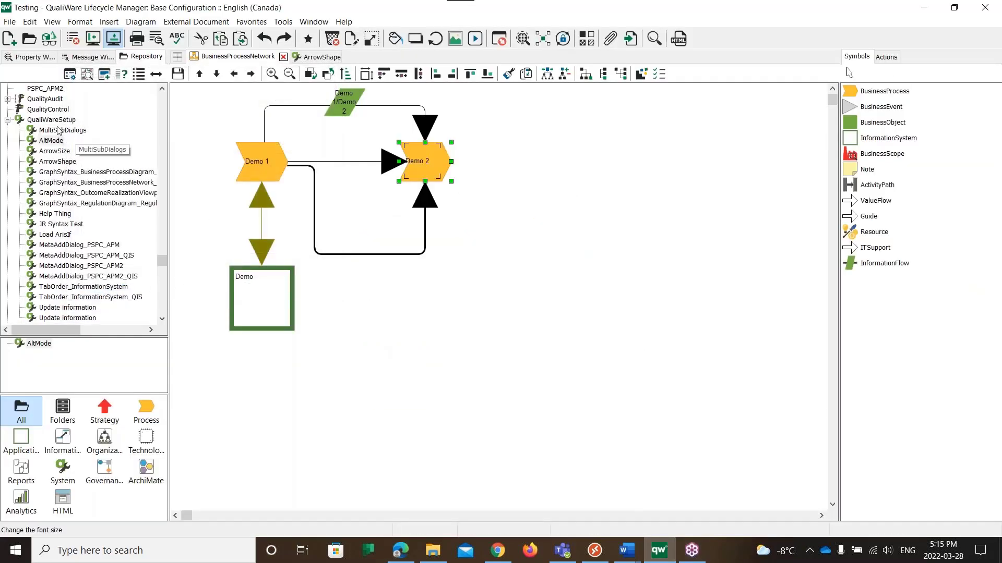
double_click(61, 131)
left_click(703, 355)
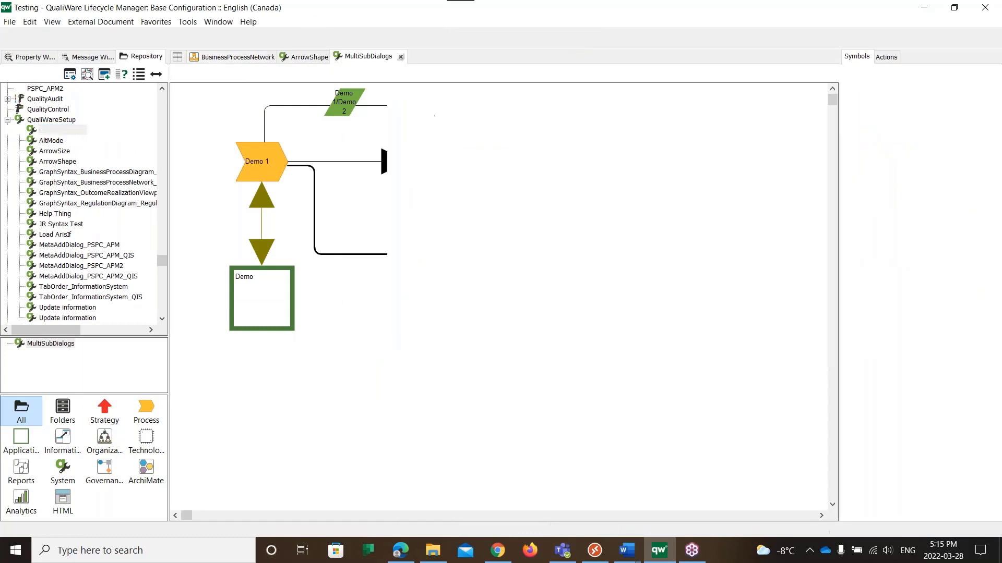
Open Demo 2's Information, BusinessProcess and Decomposition pages as separate dialogs, spread them apart for viewing, and close them.
right_click(434, 167)
left_click(501, 174)
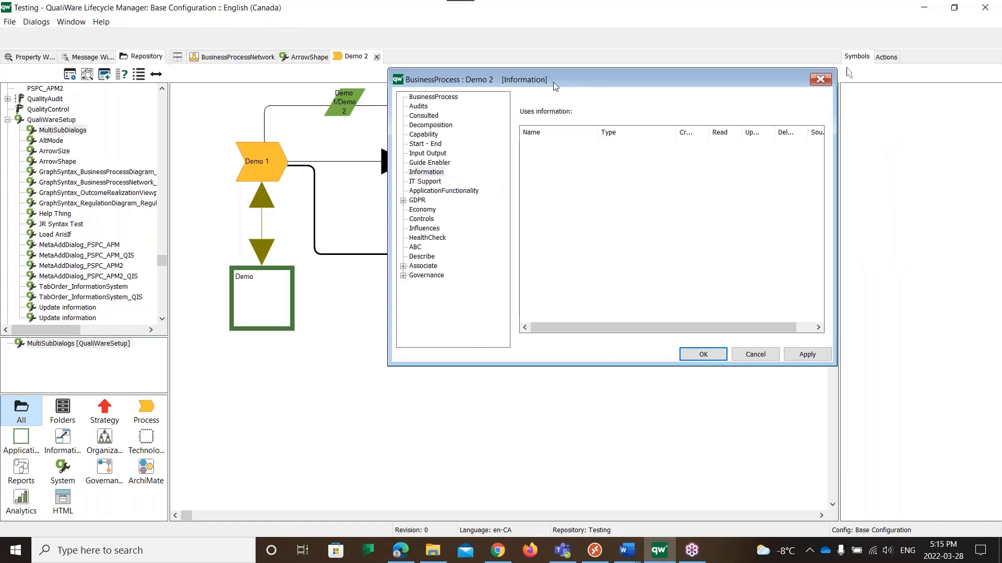
left_click_drag(554, 76, 158, 151)
left_click(427, 129)
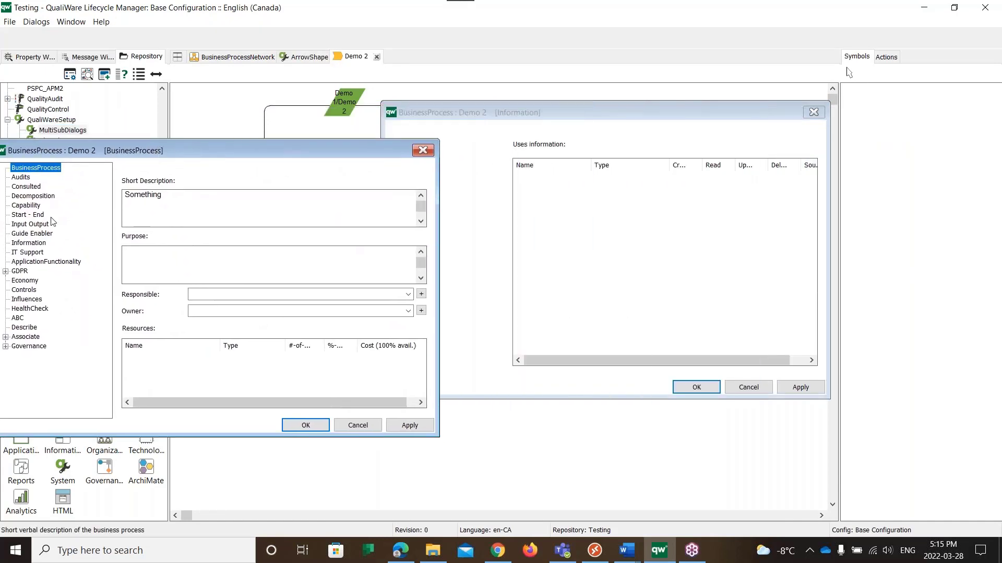
left_click(33, 195)
left_click_drag(336, 269, 398, 286)
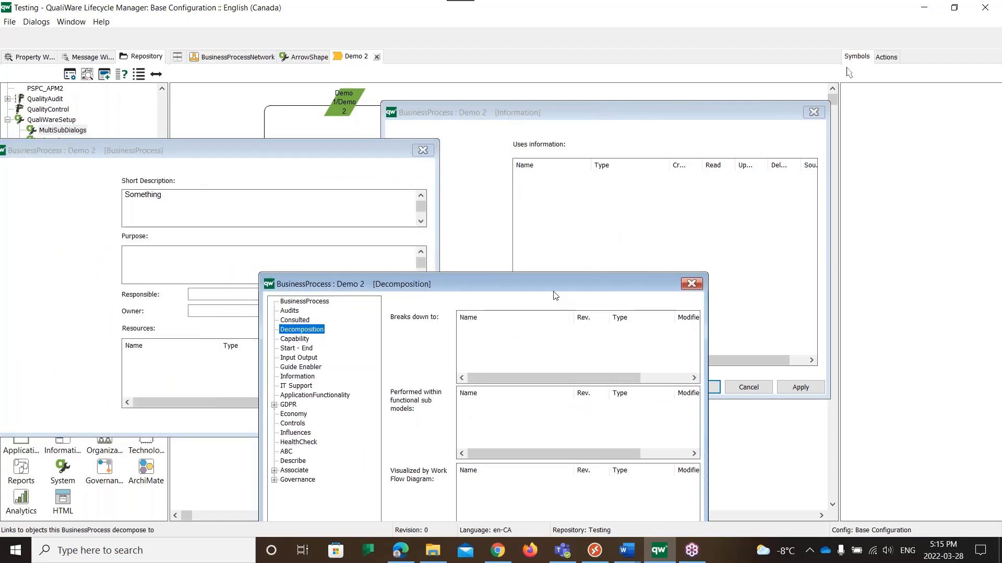
left_click_drag(554, 292, 455, 80)
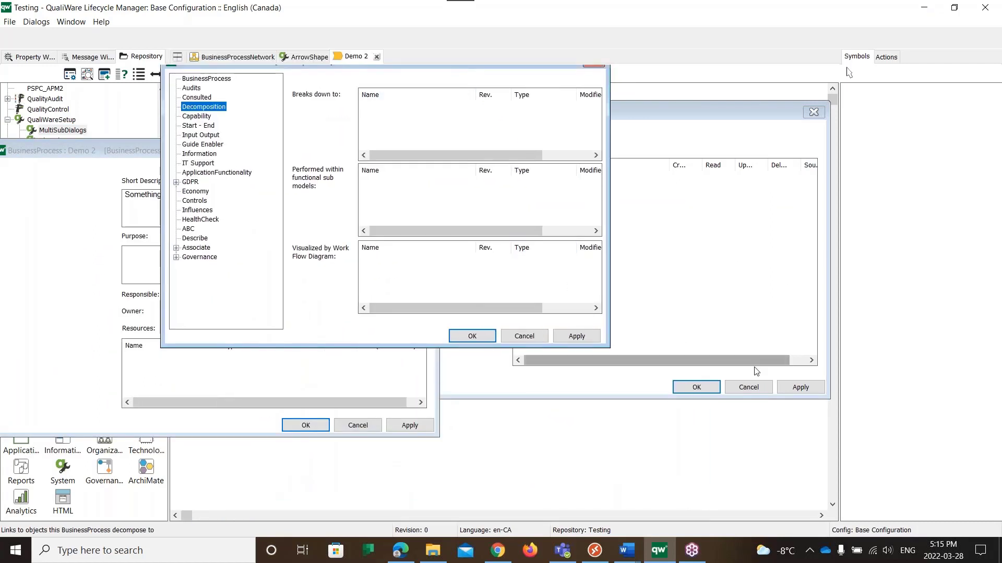
left_click(620, 389)
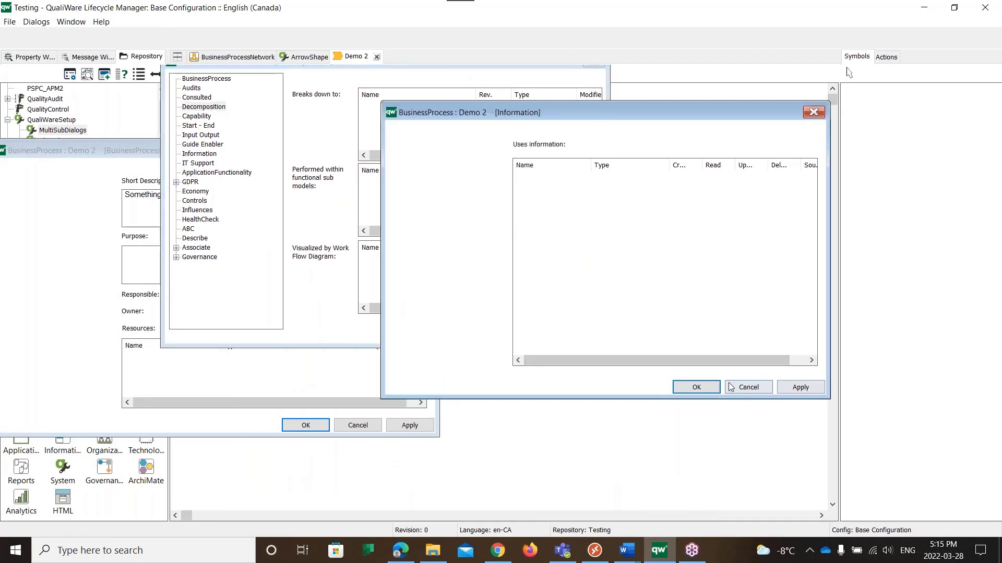
left_click(694, 388)
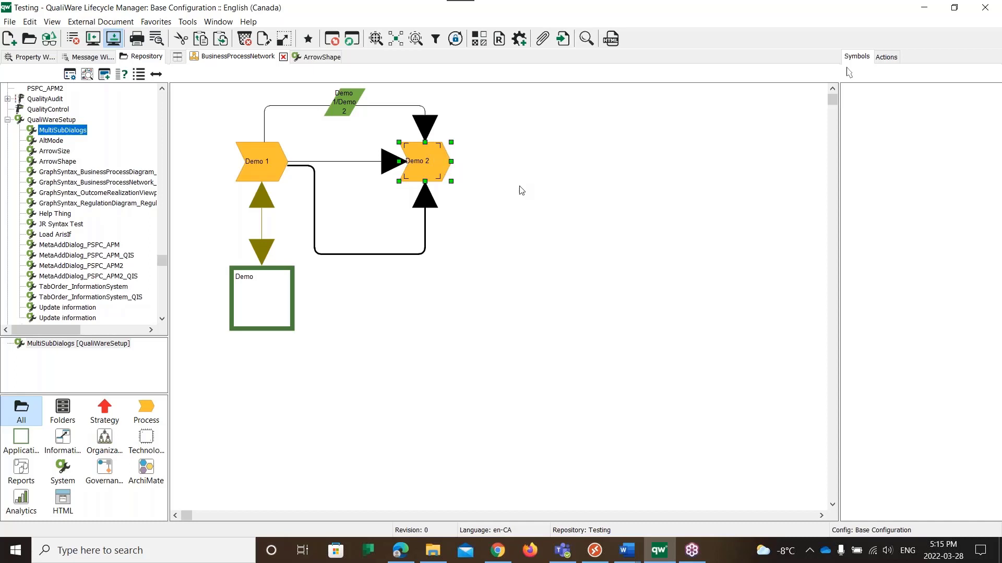
Select the QualityControl template in the repository tree.
left_click(188, 22)
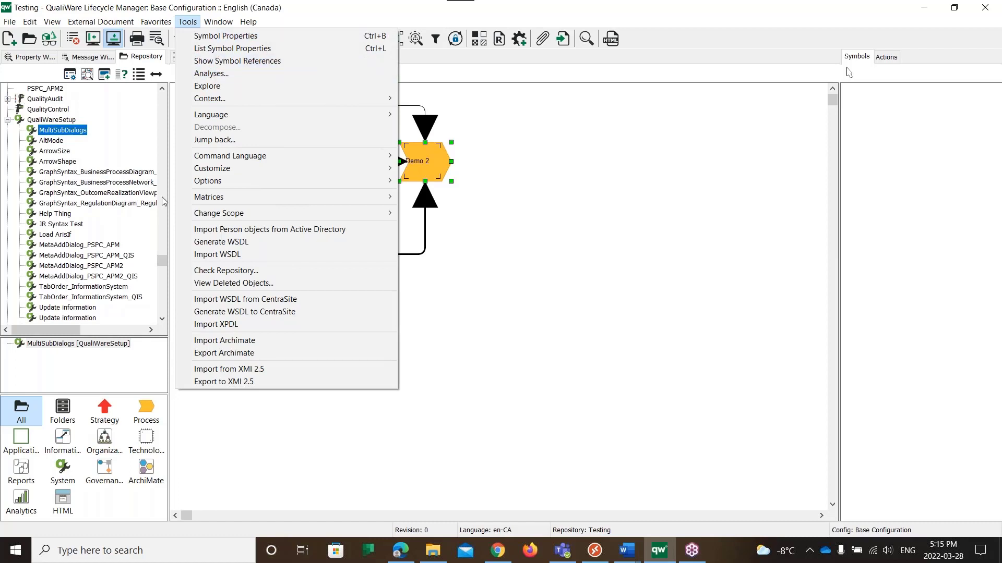
left_click(162, 261)
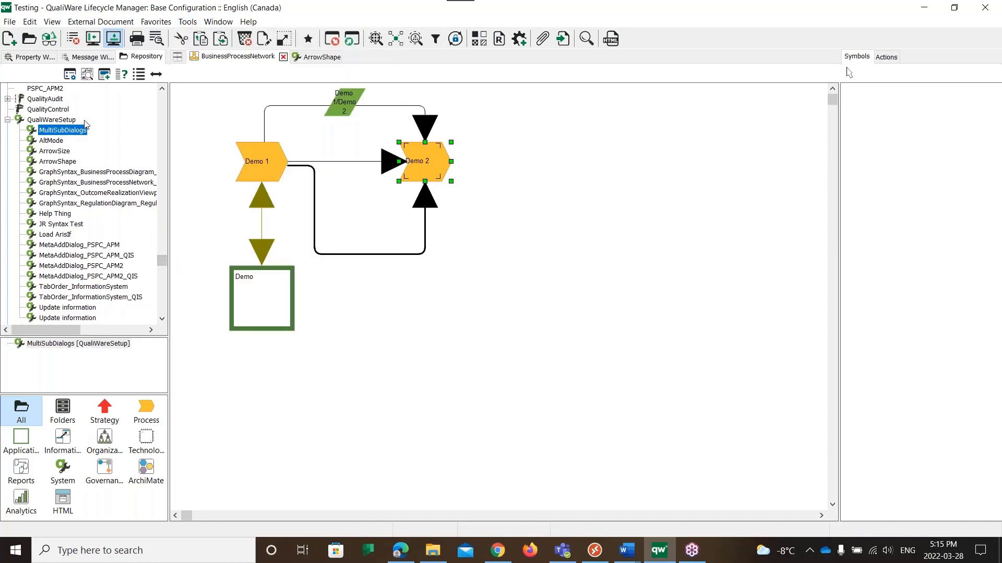
left_click(48, 110)
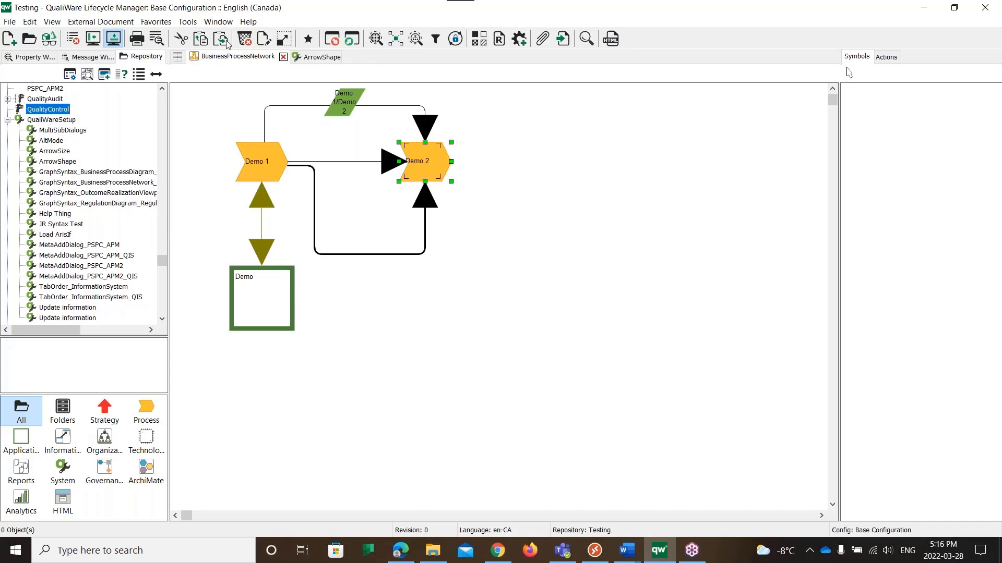
Choose the RepositExclList system parameter, set its value to QualityControl, apply it, and save it.
left_click(187, 21)
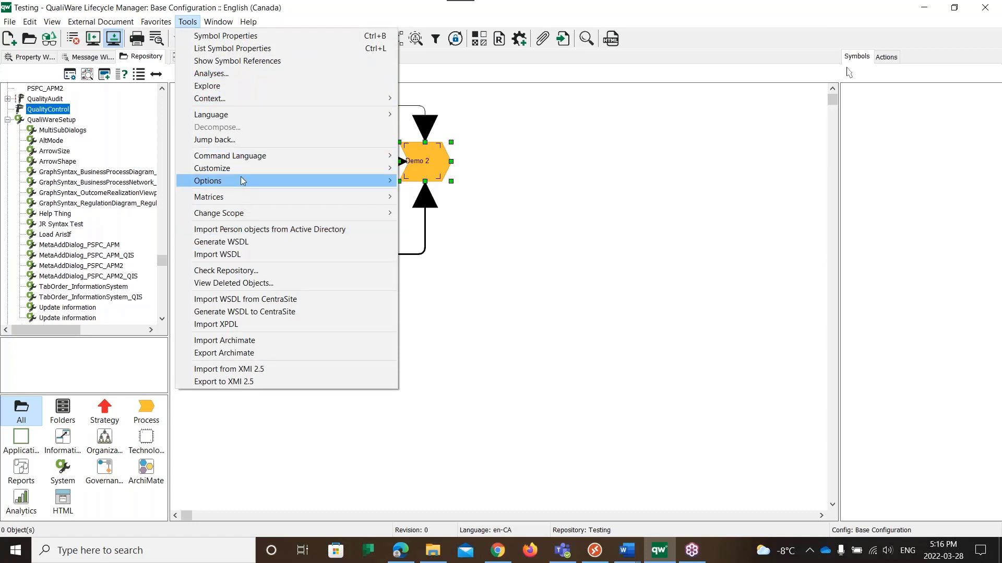
mouse_move(242, 180)
left_click(449, 205)
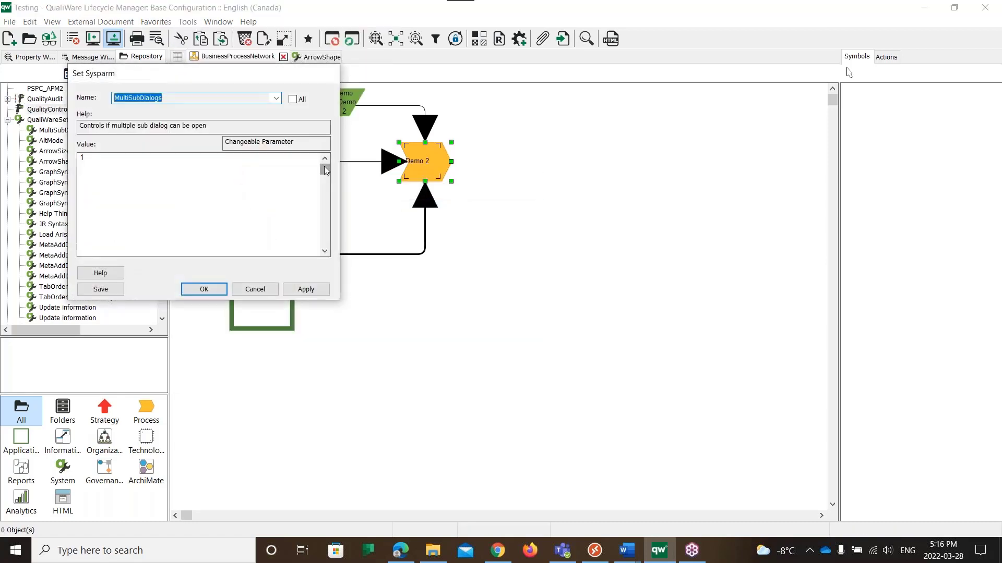
left_click(276, 99)
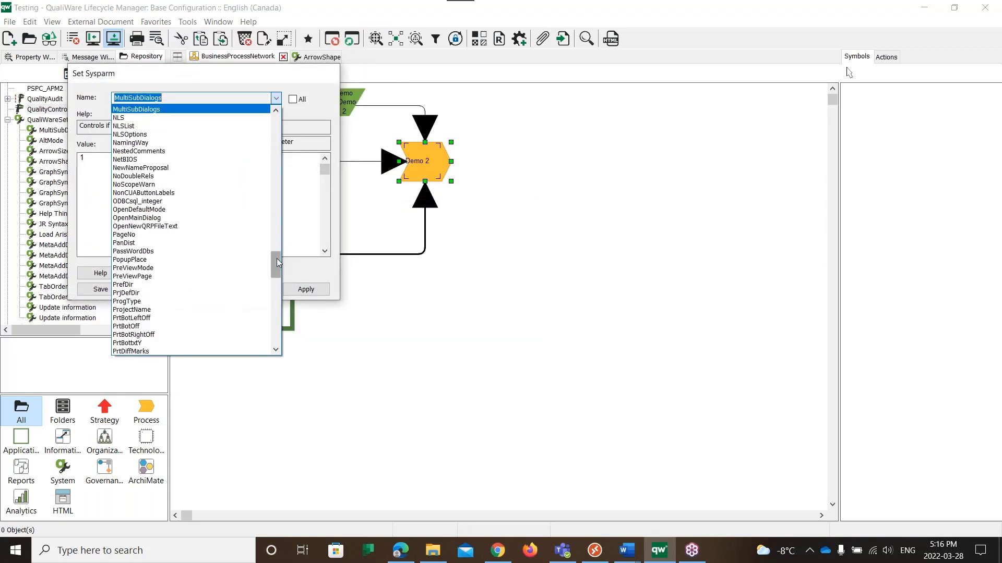
left_click_drag(276, 259, 276, 290)
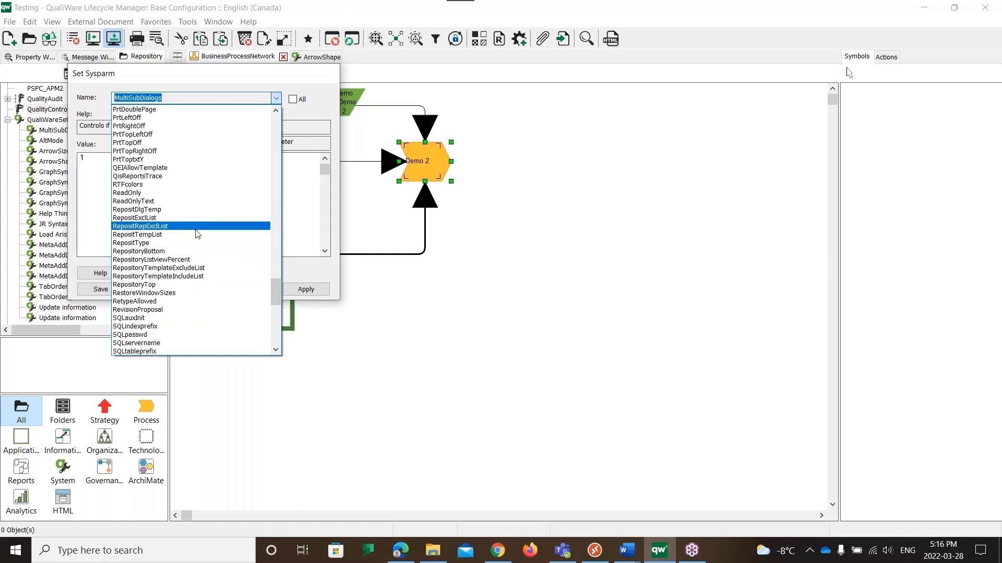
left_click(185, 217)
left_click(180, 181)
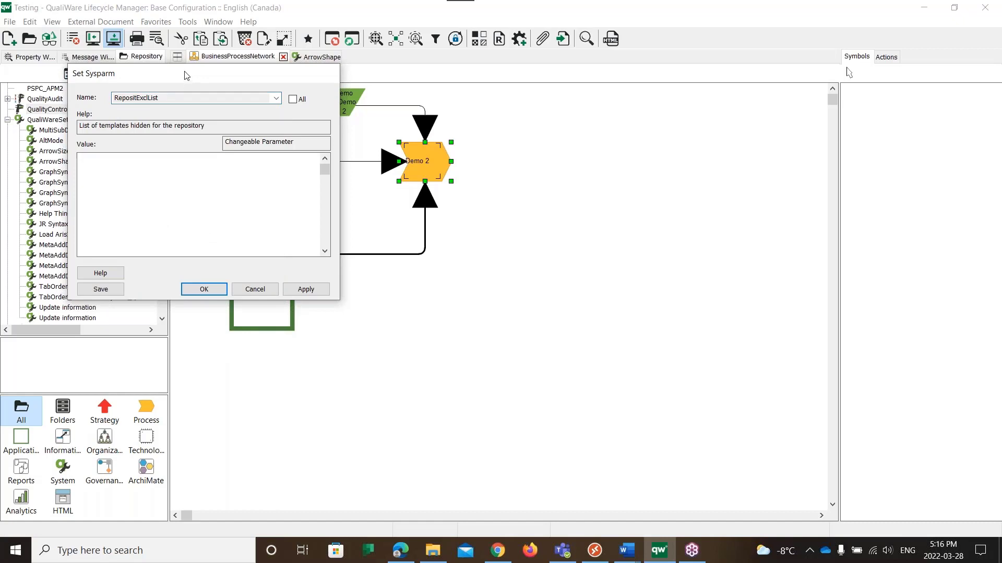
left_click_drag(185, 74, 517, 125)
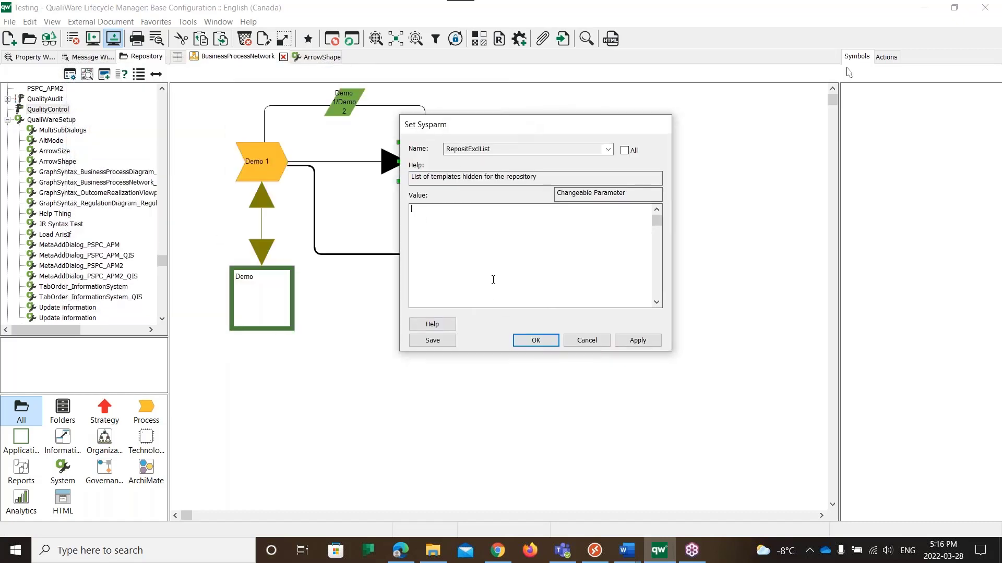
type("QualityControl")
left_click(645, 340)
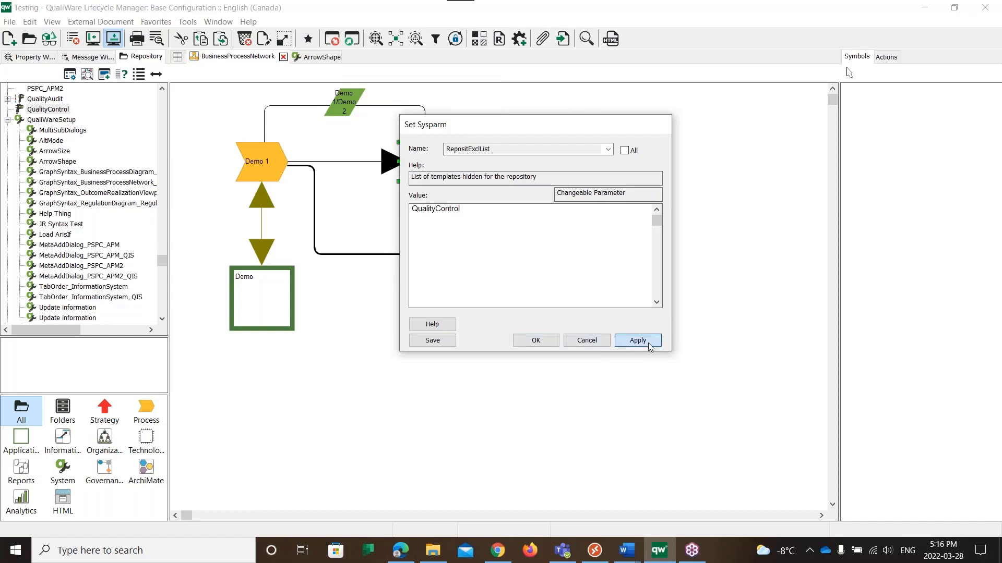
left_click(441, 341)
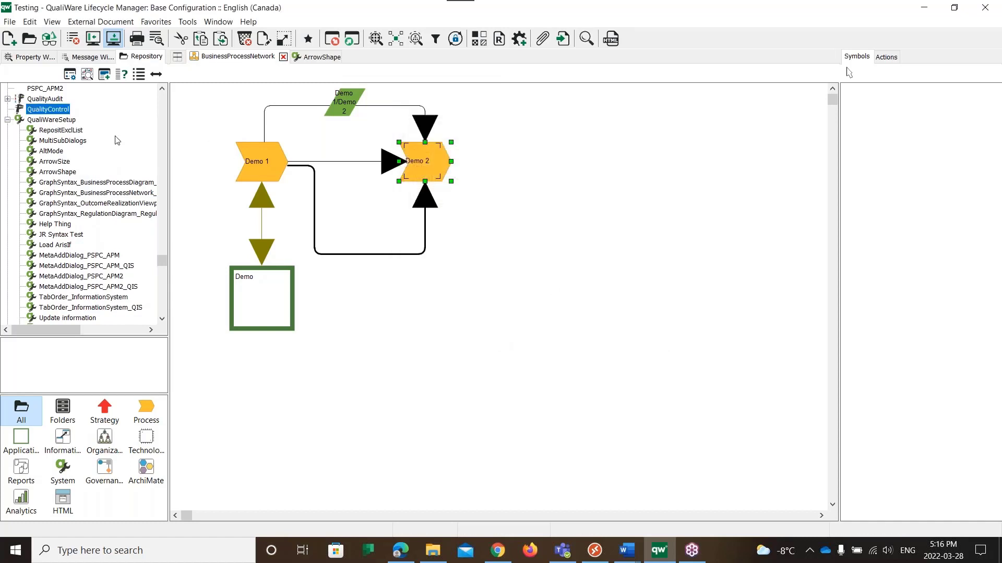
Open the RepositExclList setup object from the repository, inspect its command, then apply and confirm it.
double_click(57, 130)
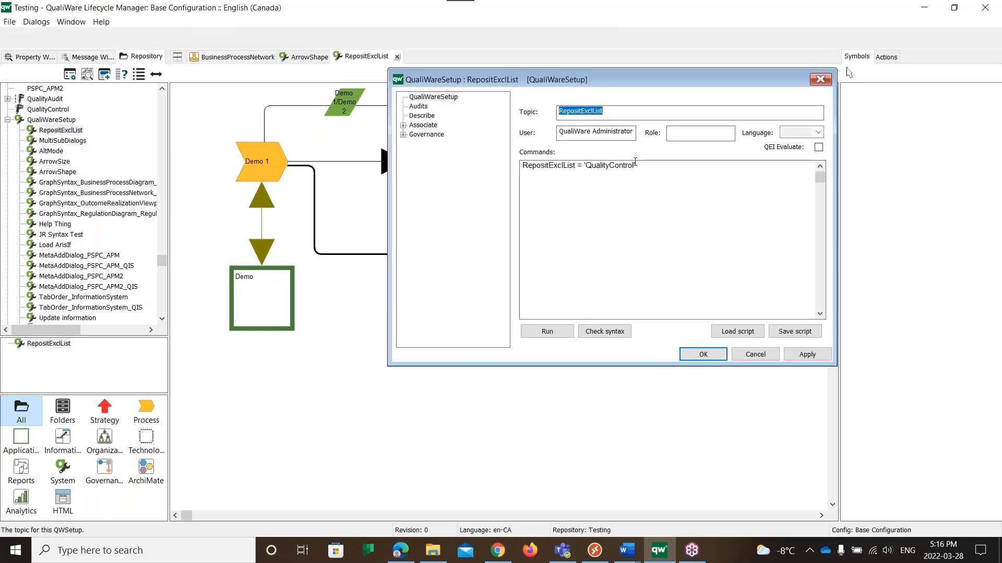
left_click(632, 165)
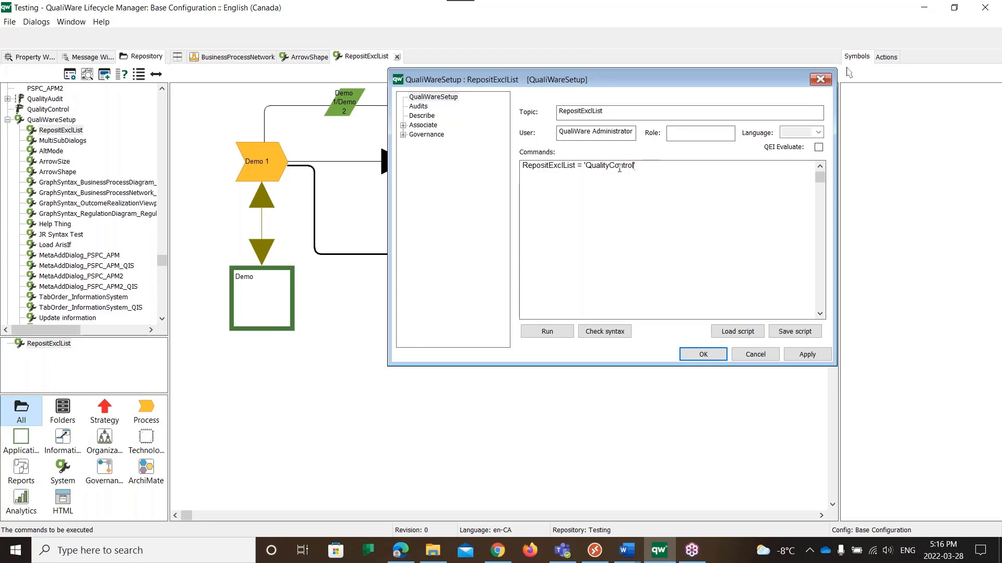
left_click(807, 354)
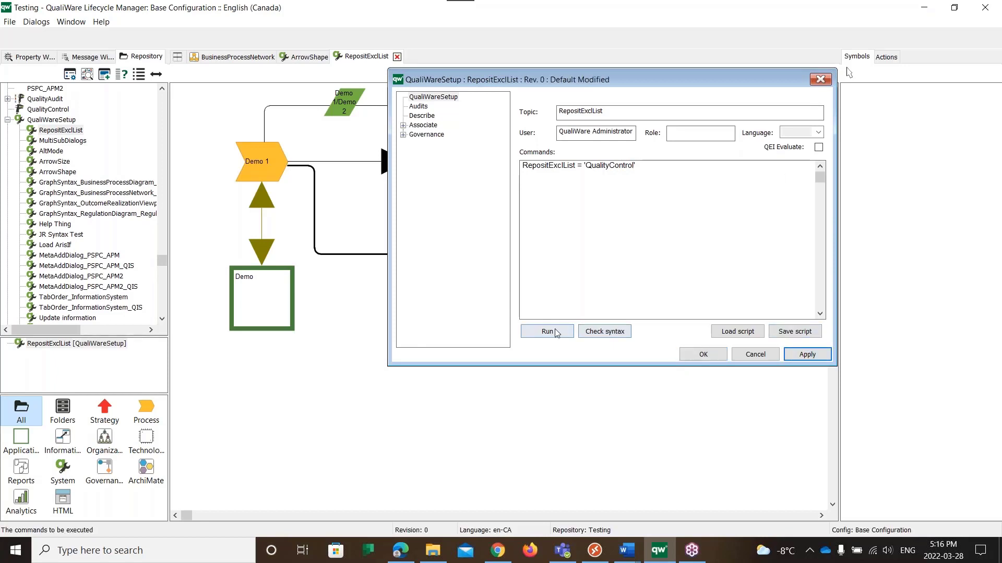
left_click(703, 354)
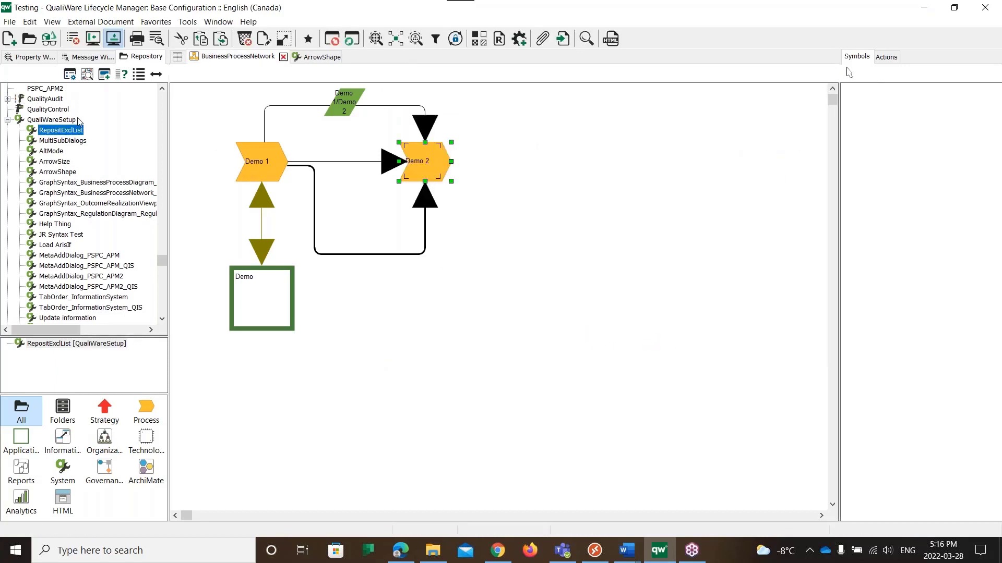
Refresh the repository tree and expand the QualiWareSetup template to list its setup objects.
left_click(87, 74)
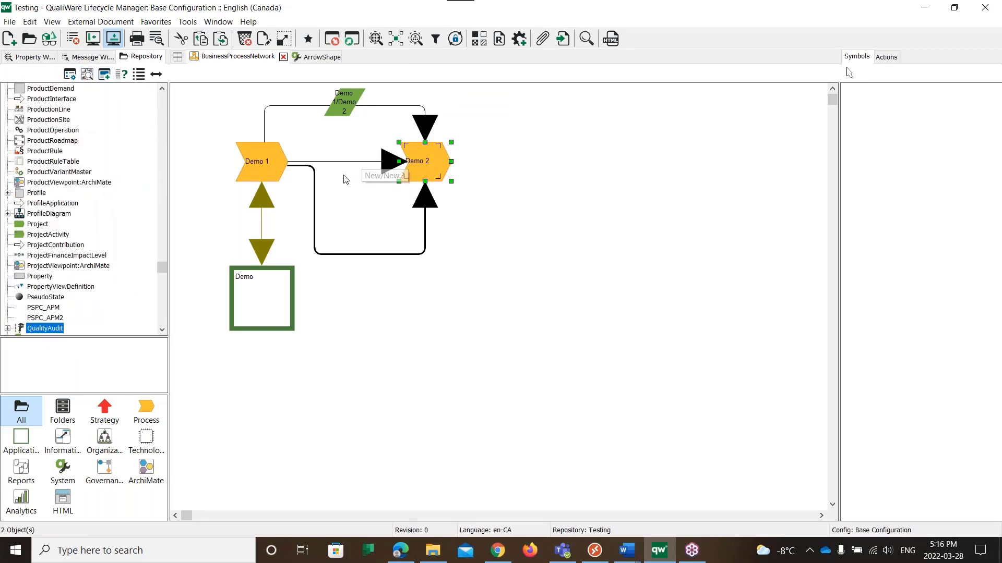
scroll(128, 212, "down", 3)
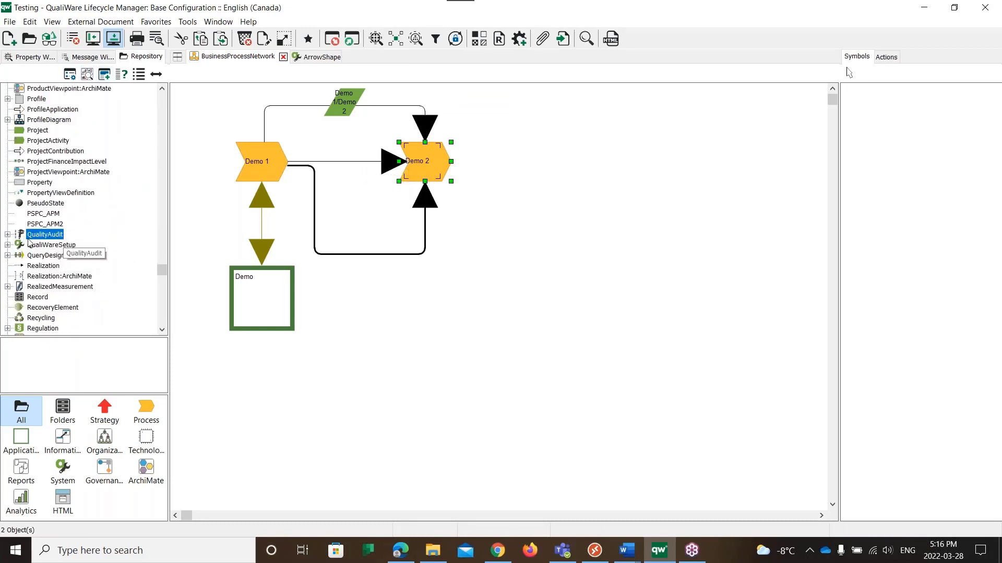
left_click(8, 245)
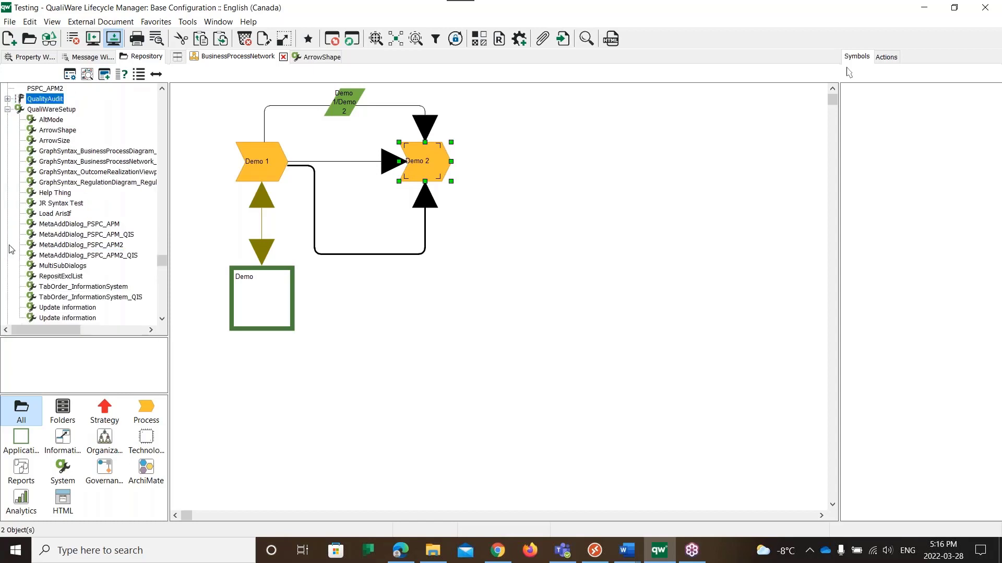
Open the RepositExclList setup object, remove 'QualityControl' from its command, then run, apply and confirm it.
left_click(55, 277)
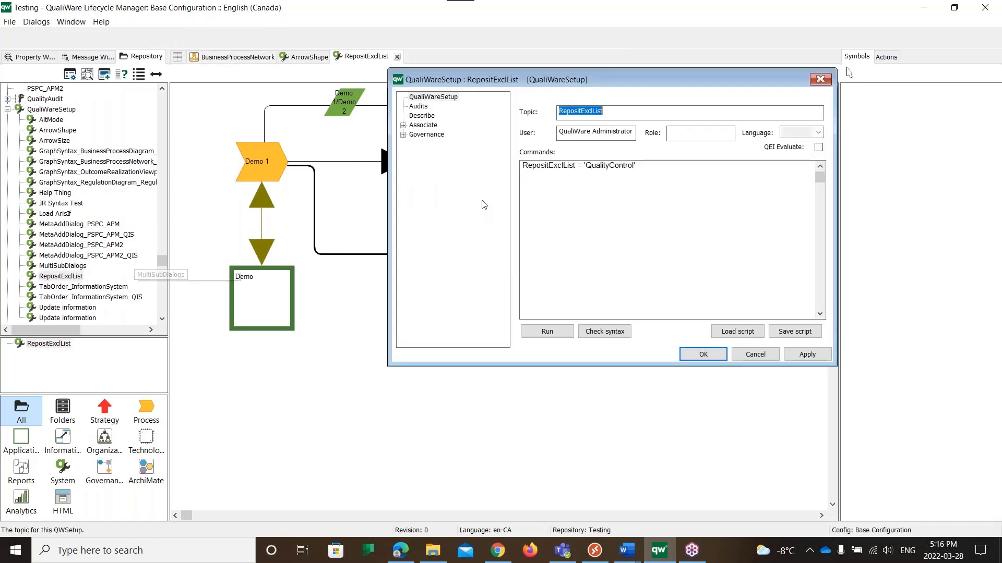
double_click(633, 166)
right_click(604, 169)
key("Escape")
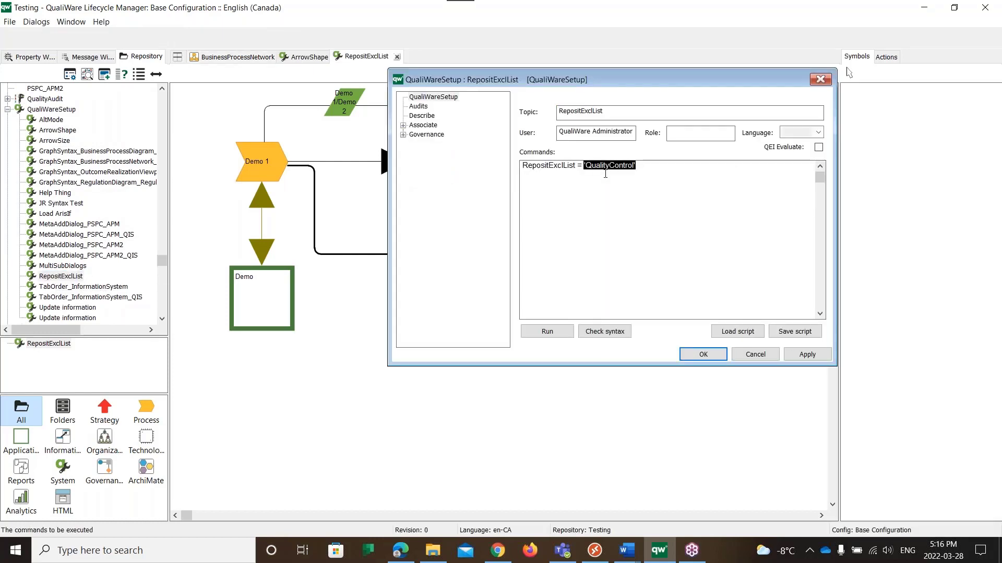
key("Delete")
left_click(540, 332)
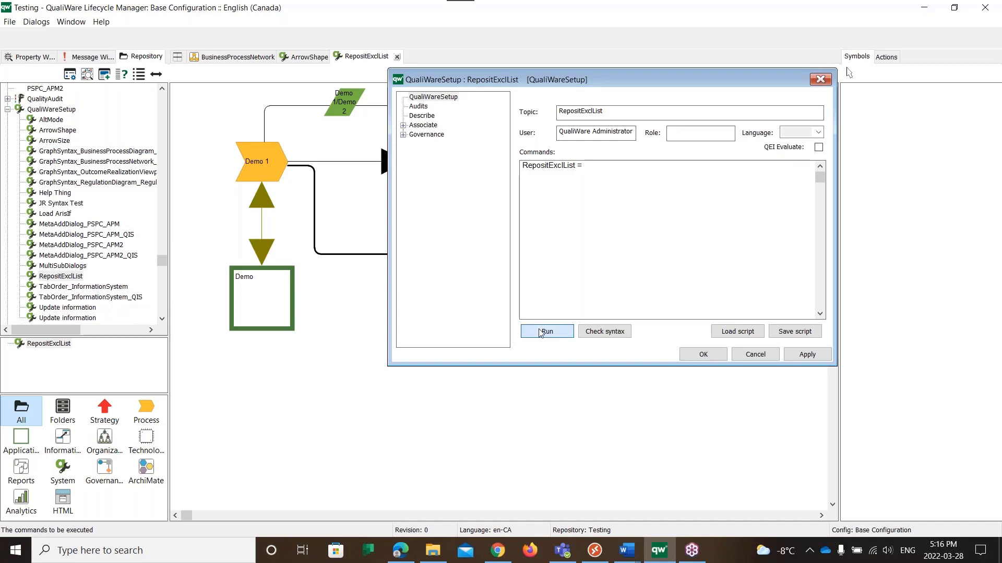
left_click(807, 354)
left_click(703, 354)
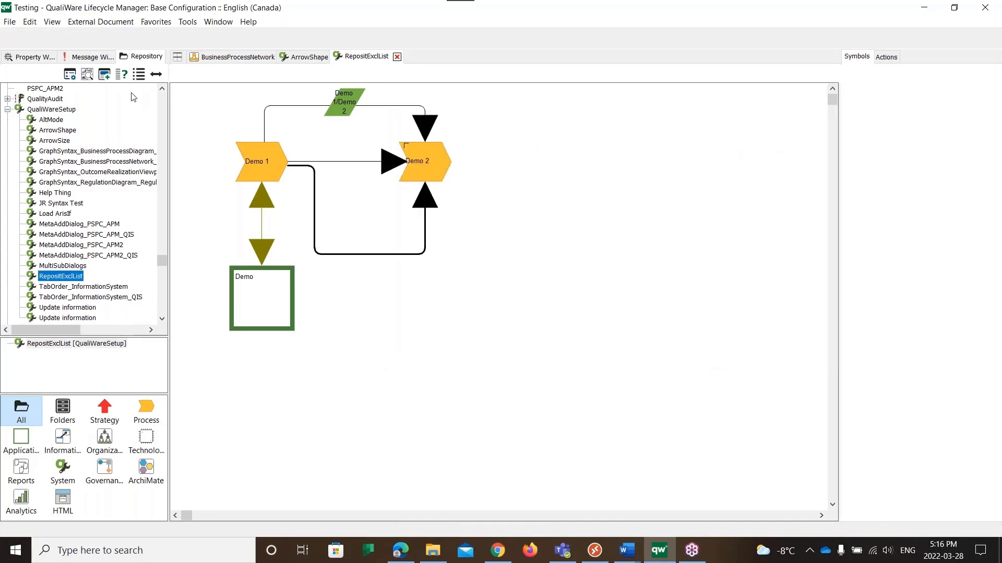
Refresh the repository tree, check the templates around QualityAudit, and expand QualiWareSetup.
left_click(87, 74)
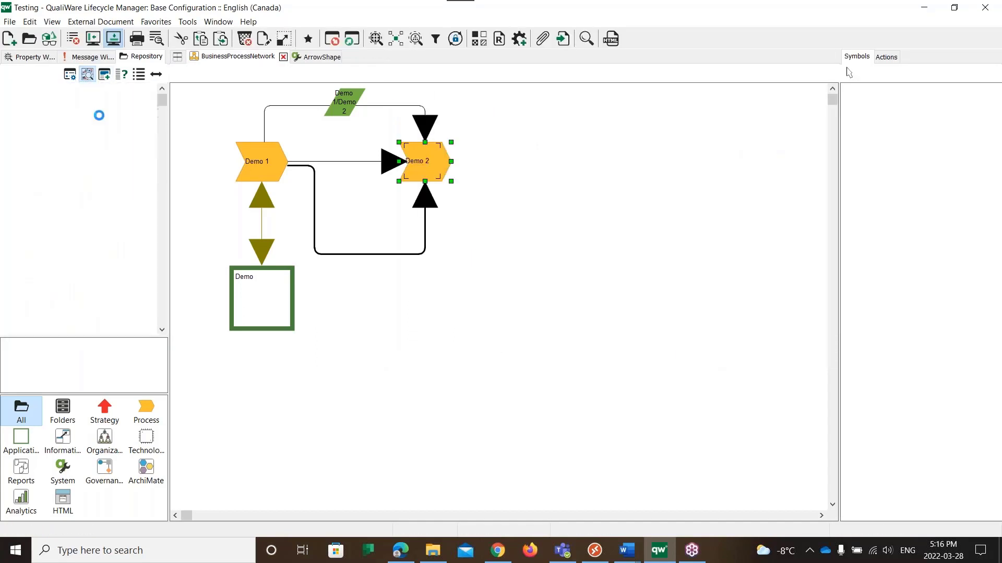
key("q")
scroll(83, 177, "down", 2)
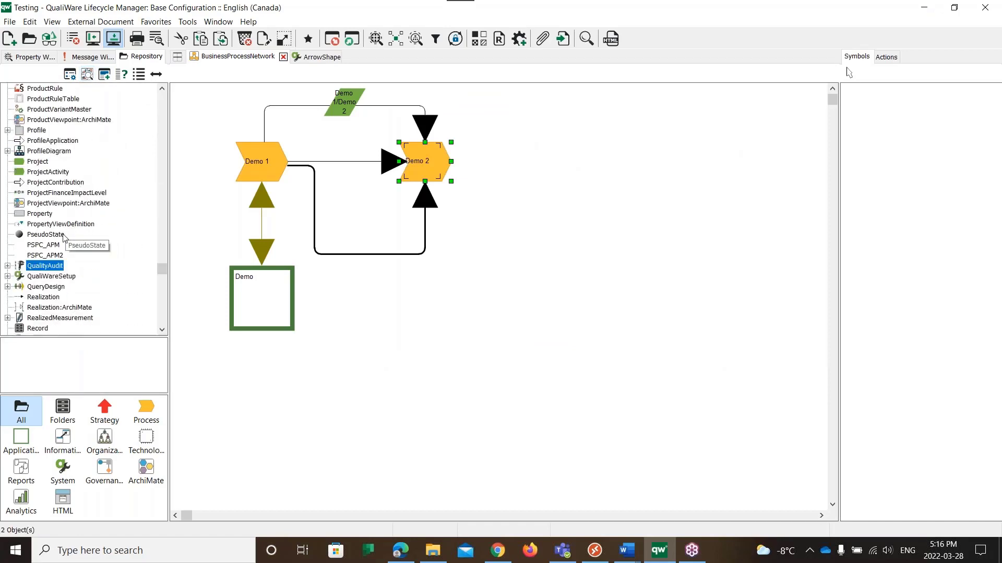
left_click(7, 266)
left_click(8, 266)
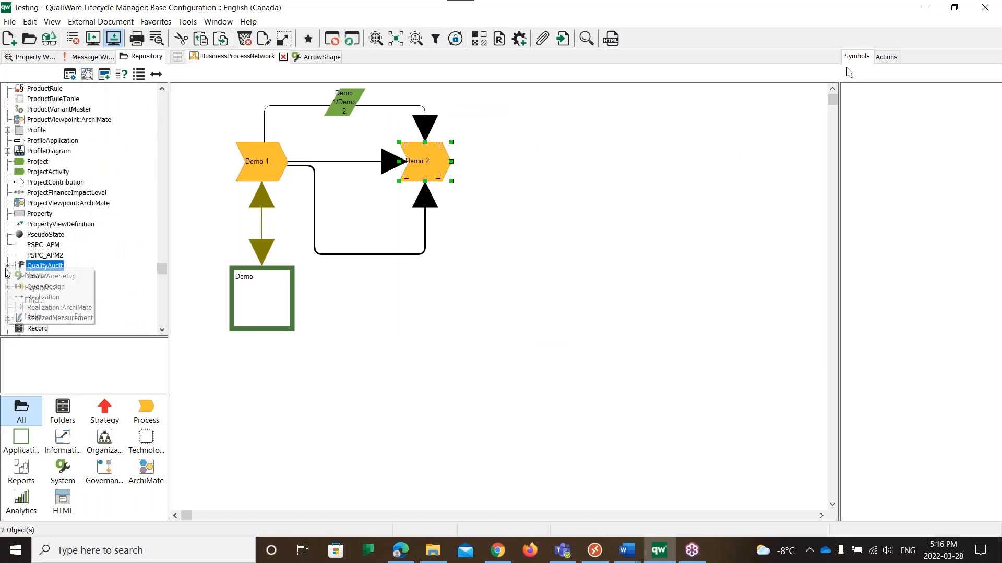
left_click(42, 245)
left_click(7, 276)
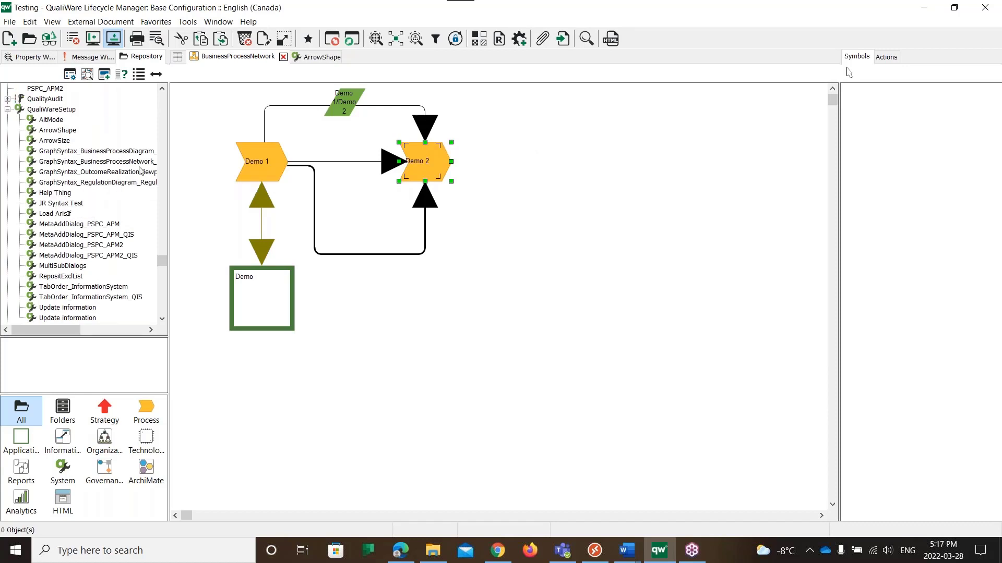
Edit the RepositExclList setup command to RepositExclList = '', then apply, run and confirm it.
double_click(60, 276)
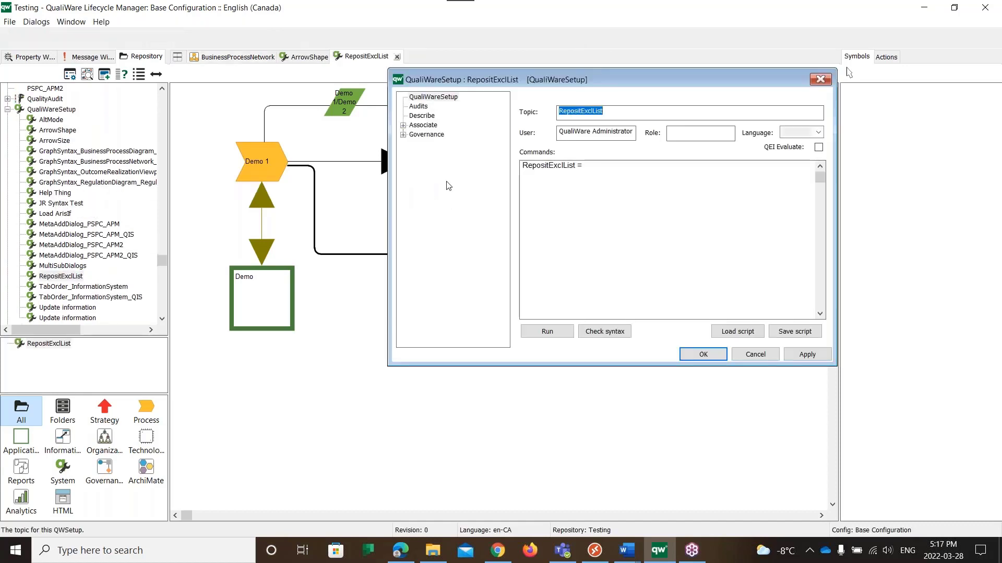
left_click(604, 173)
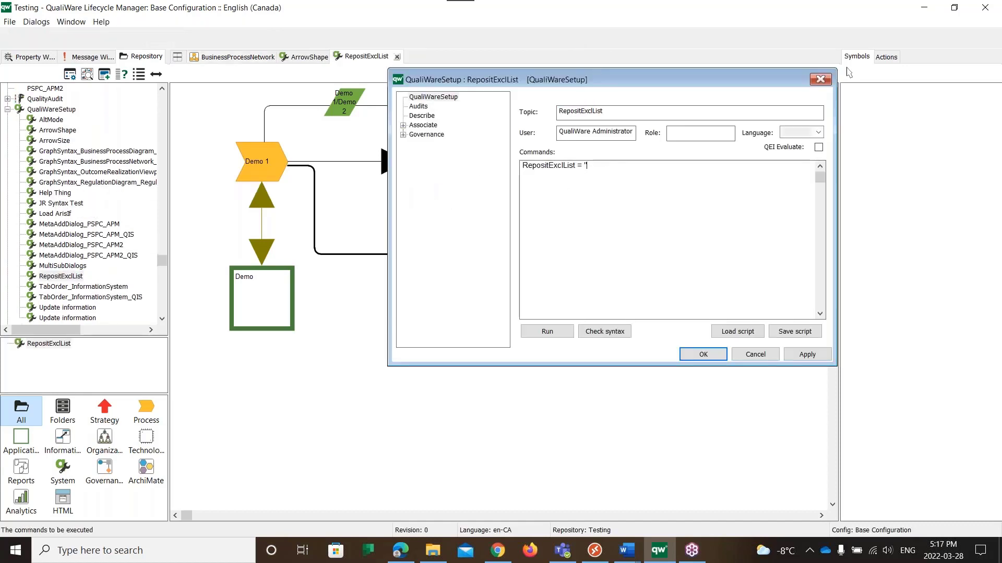
left_click(810, 360)
left_click(547, 333)
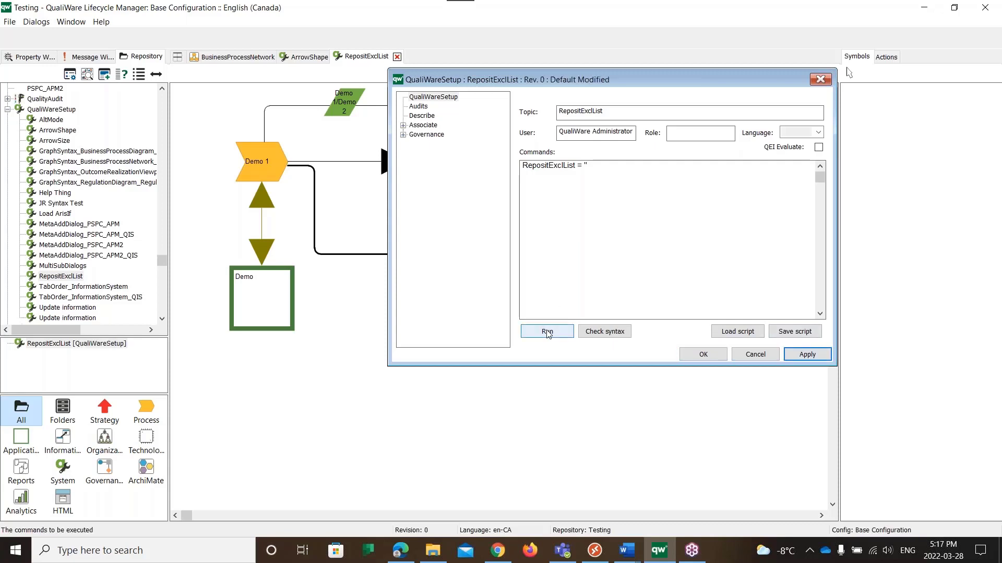
left_click(691, 360)
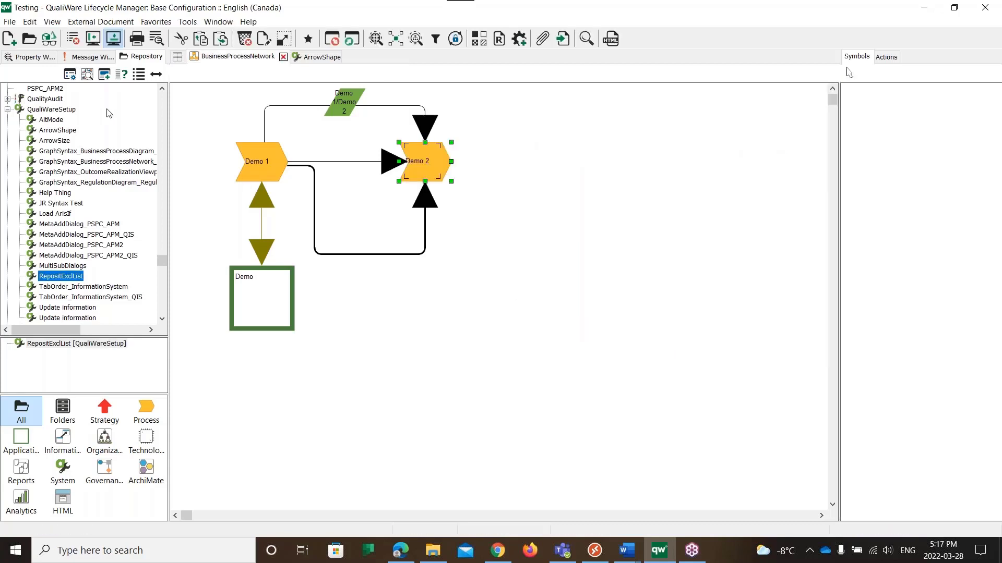
Refresh the repository tree again and select the QualityControl template.
left_click(88, 77)
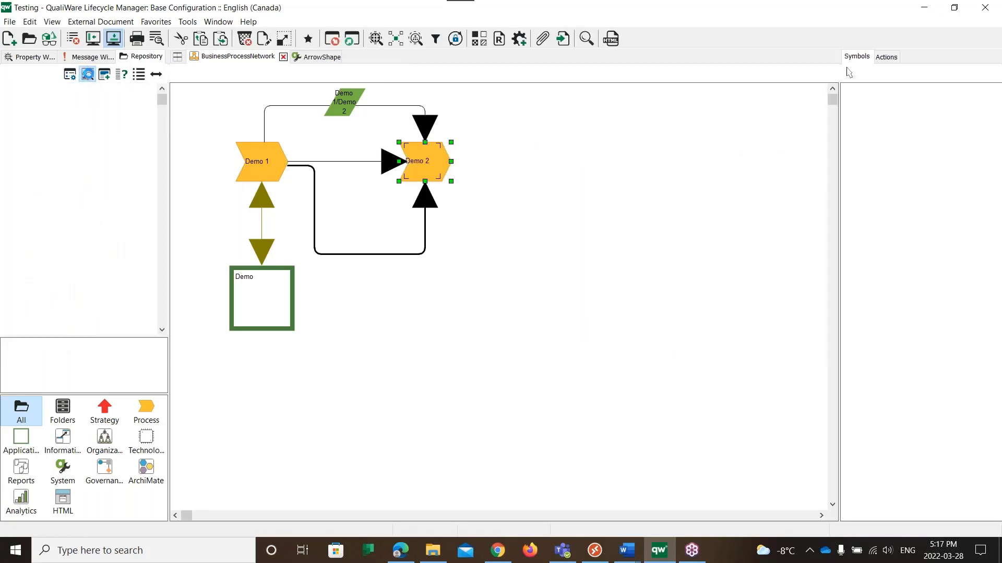
scroll(76, 149, "down", 1)
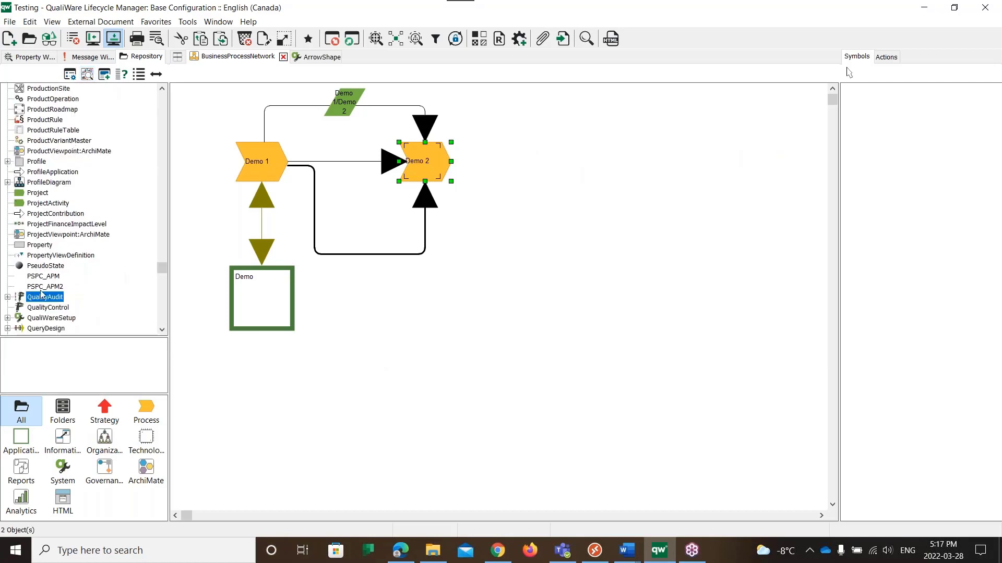
left_click(38, 310)
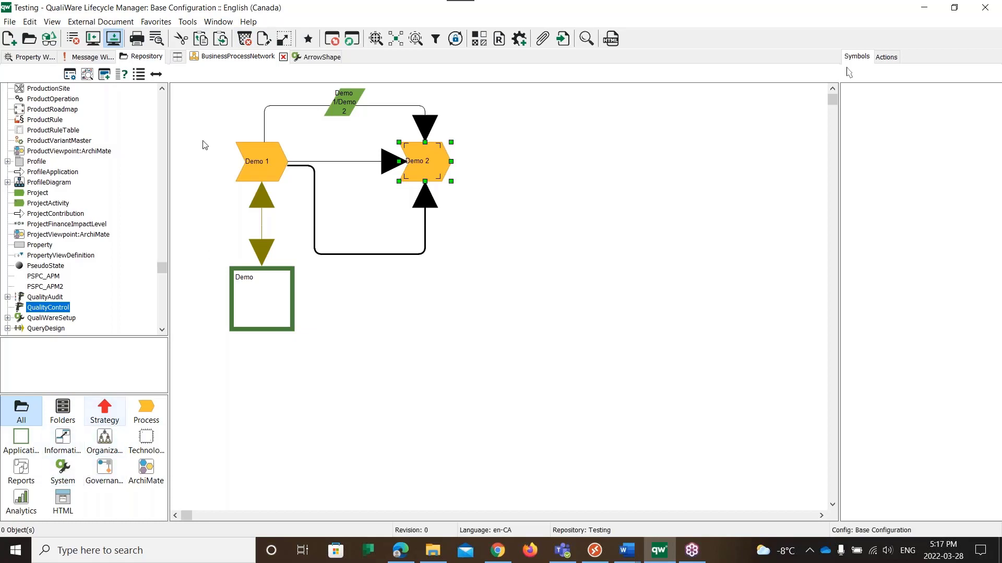
Choose the RepositoryBottom system parameter and move its dialog clear of the repository to examine the tab list.
left_click(194, 24)
mouse_move(245, 180)
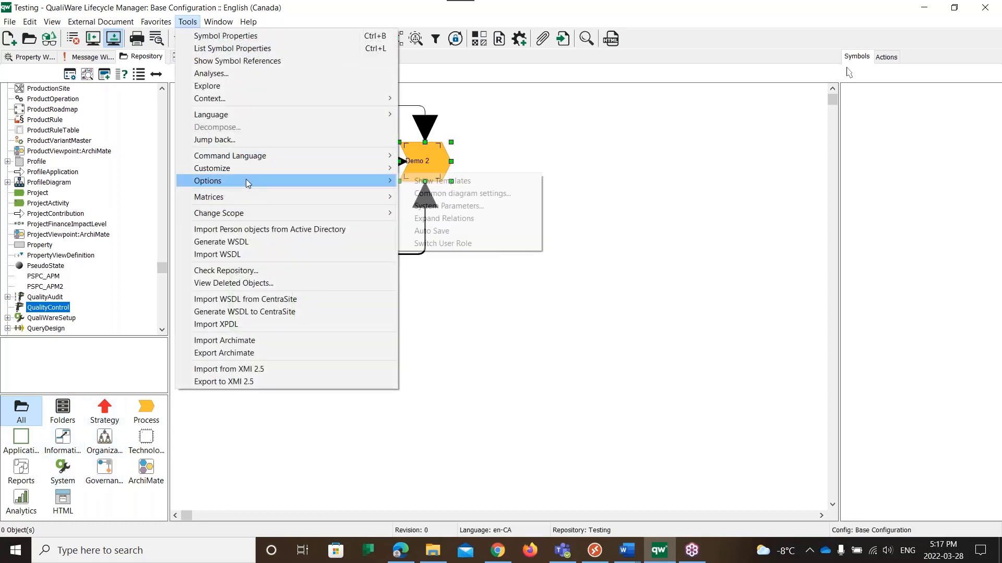
left_click(449, 206)
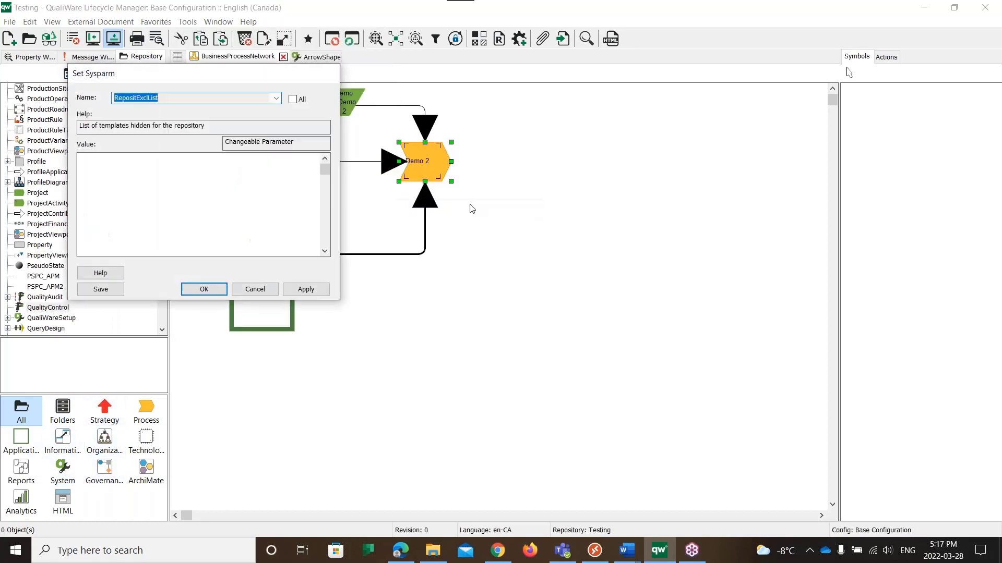
left_click(277, 99)
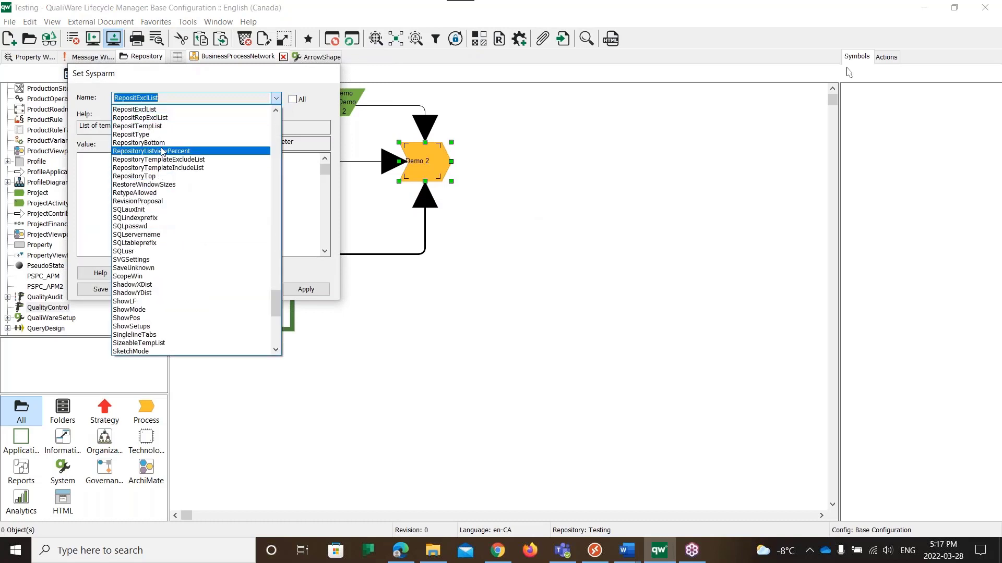
left_click(164, 149)
left_click(276, 99)
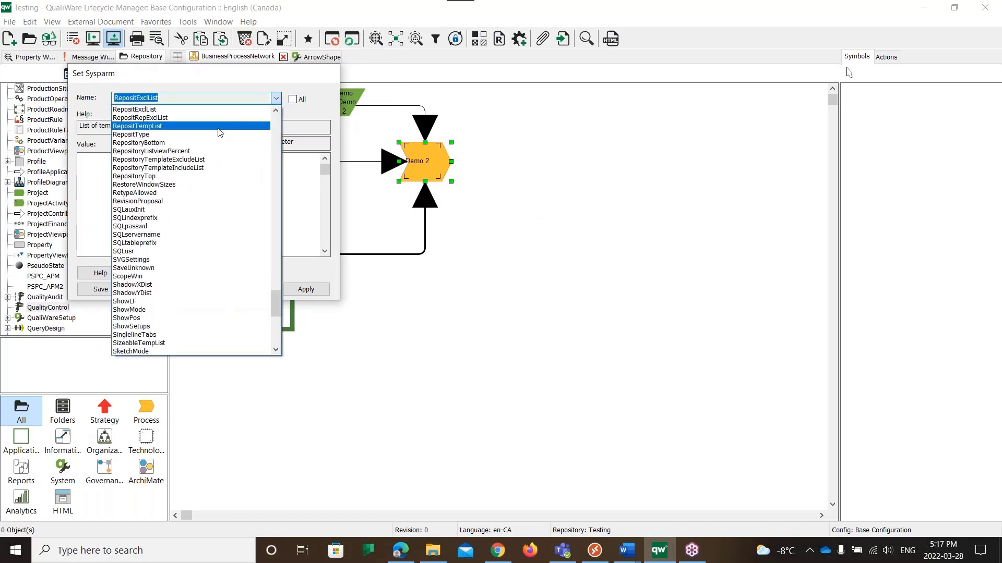
left_click(153, 143)
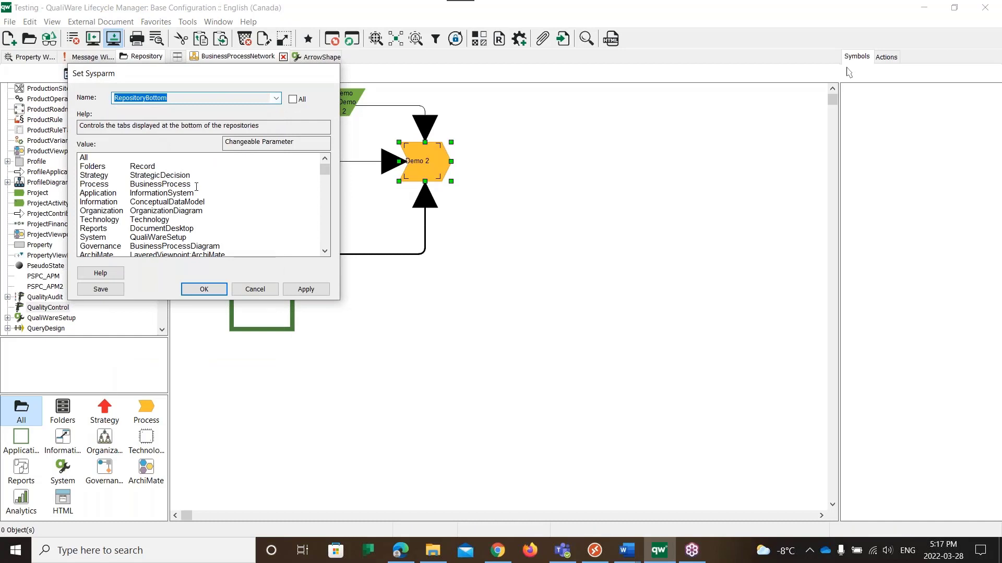
left_click(89, 167)
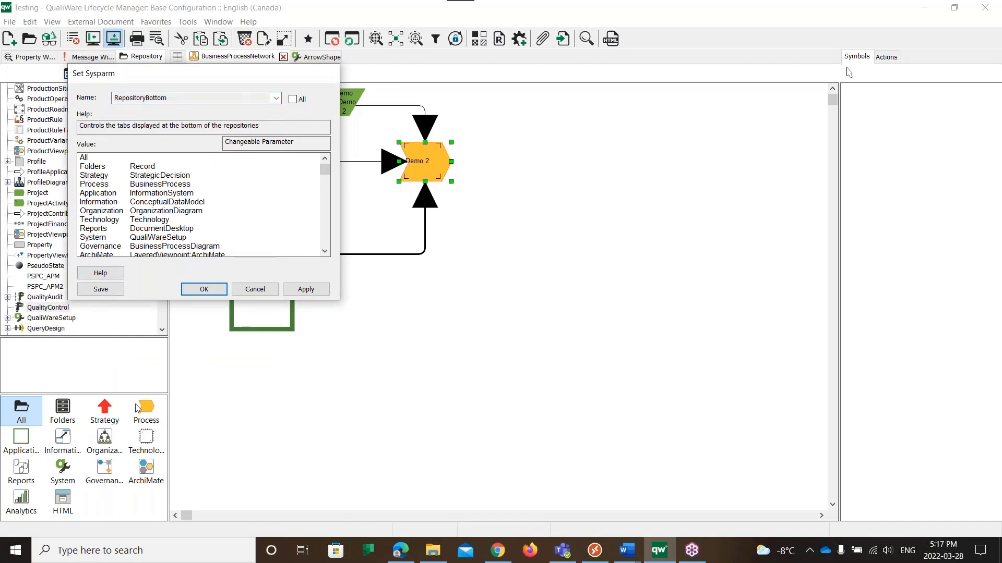
left_click_drag(209, 75, 408, 131)
left_click_drag(350, 230, 373, 233)
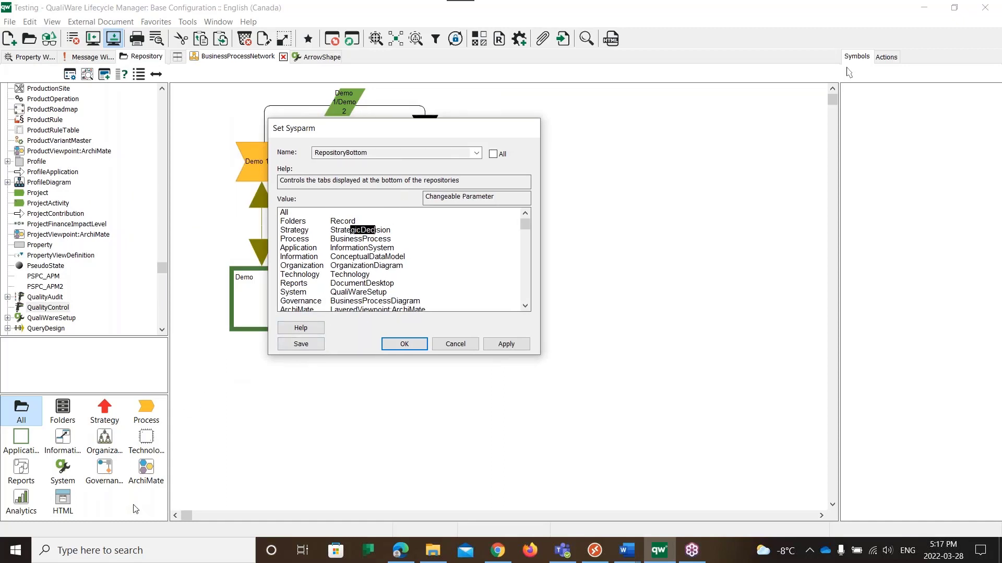
Cut the ArchiMate entry from the RepositoryBottom value and apply, then paste it after the HTML entry and apply again.
scroll(439, 292, "down", 2)
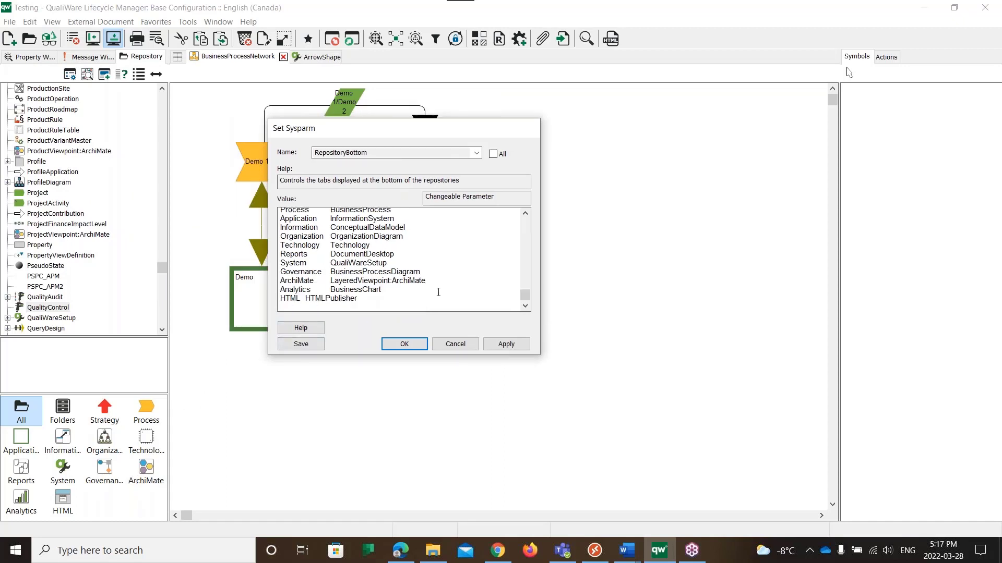
left_click_drag(428, 281, 281, 281)
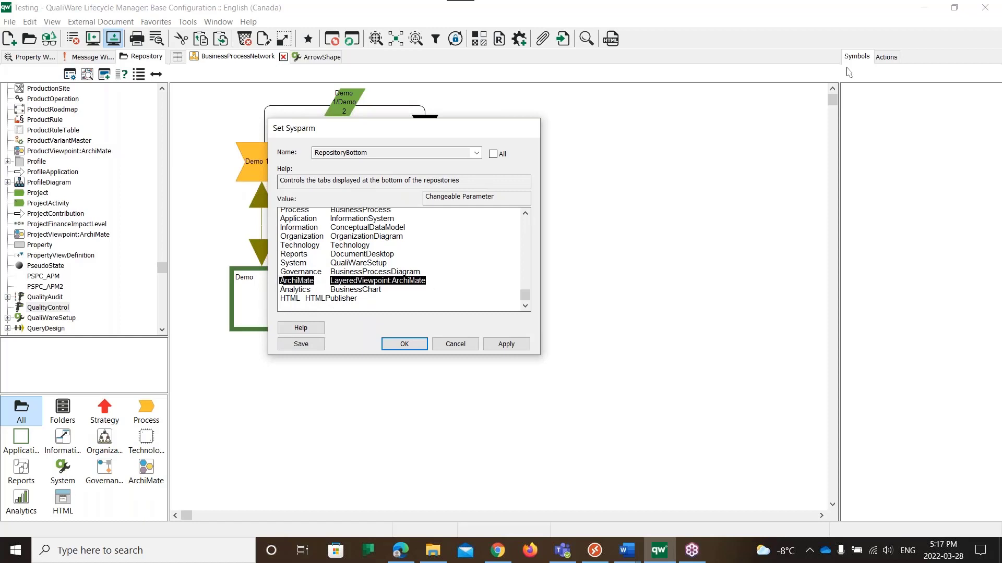
right_click(282, 281)
left_click(307, 433)
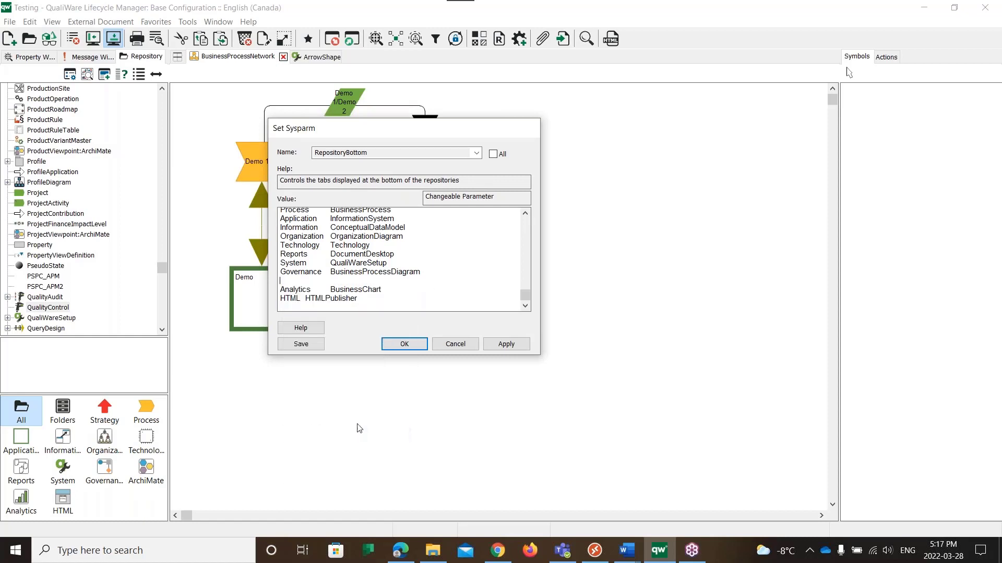
left_click(513, 346)
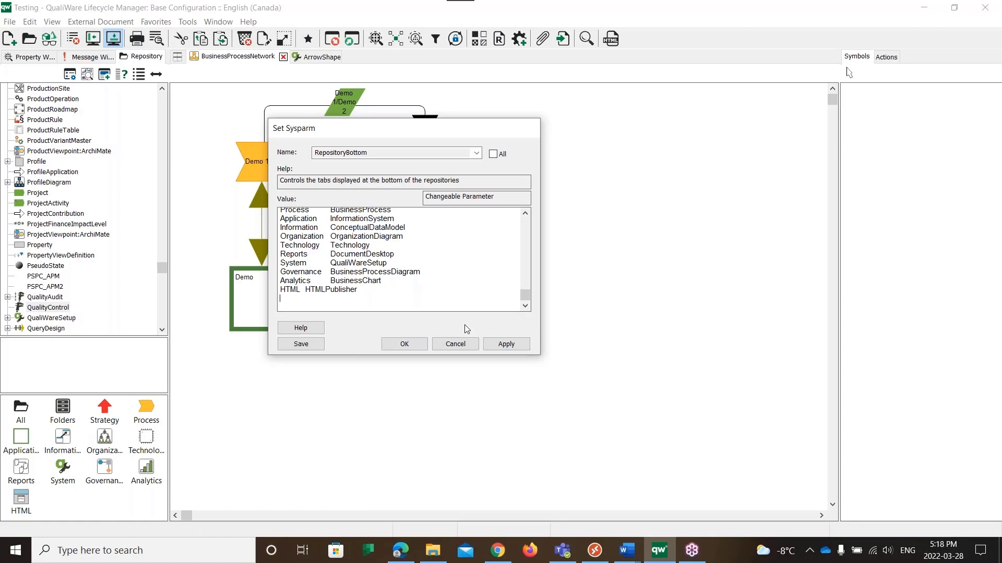
key("ctrl+v")
left_click(504, 345)
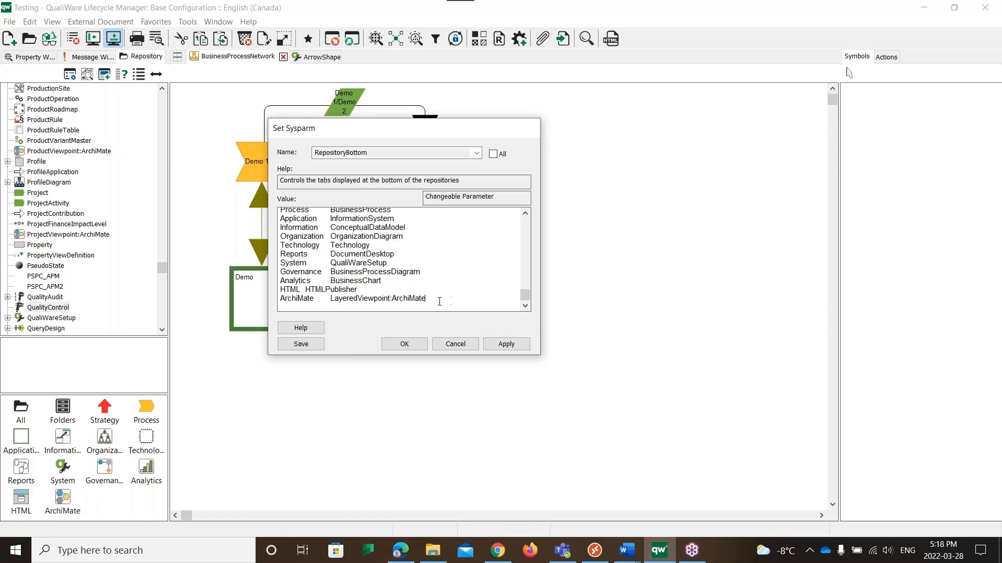
Replace LayeredViewpoint:ArchiMate with BusinessChart in the ArchiMate entry, then apply and save the RepositoryBottom parameter.
left_click_drag(439, 299, 329, 298)
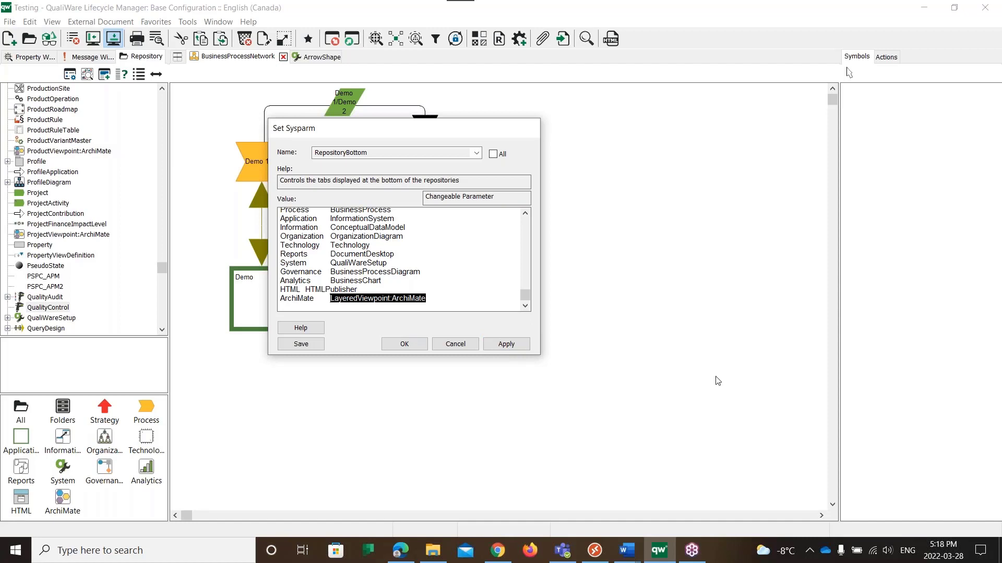
type("Business")
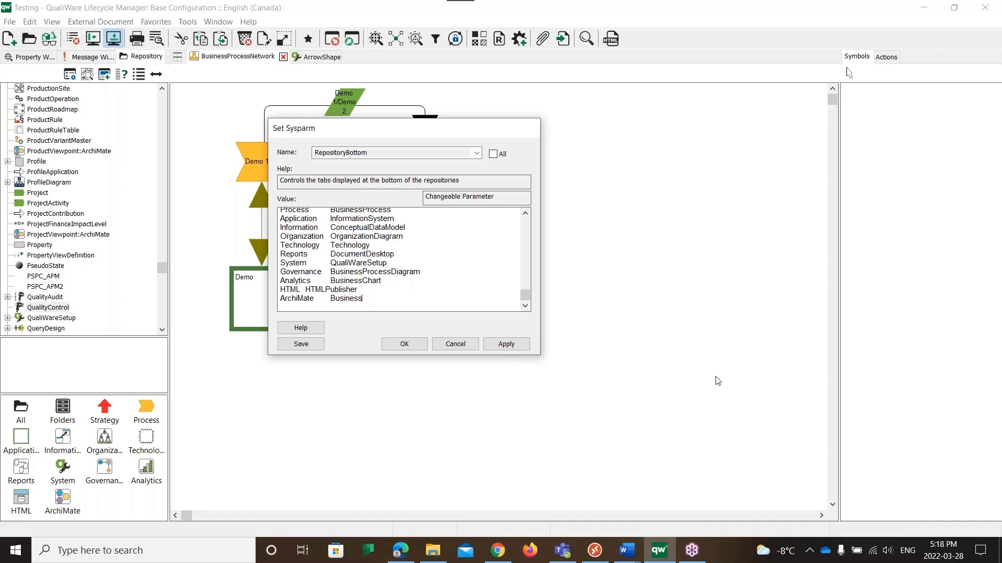
type("Chart")
left_click(505, 344)
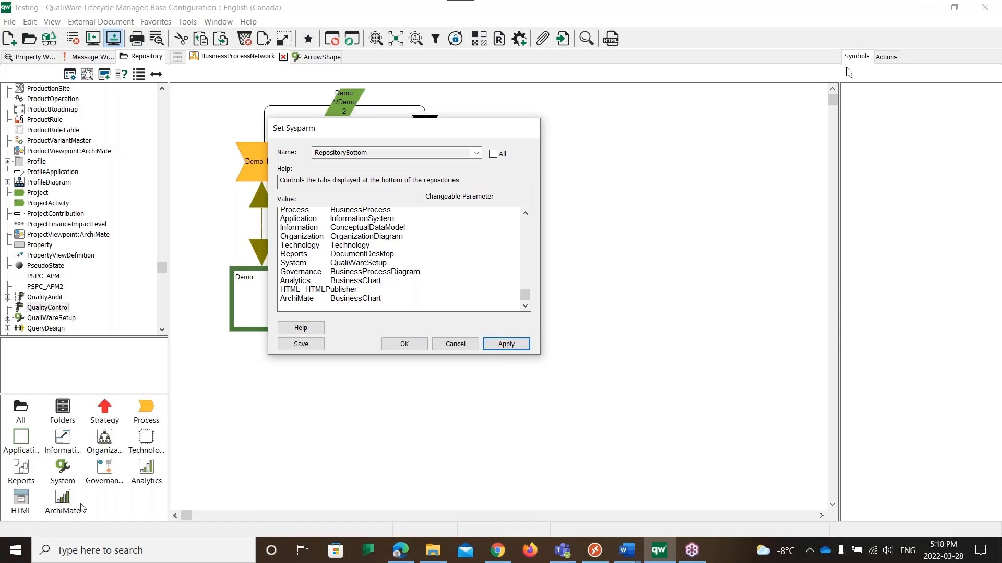
left_click(304, 345)
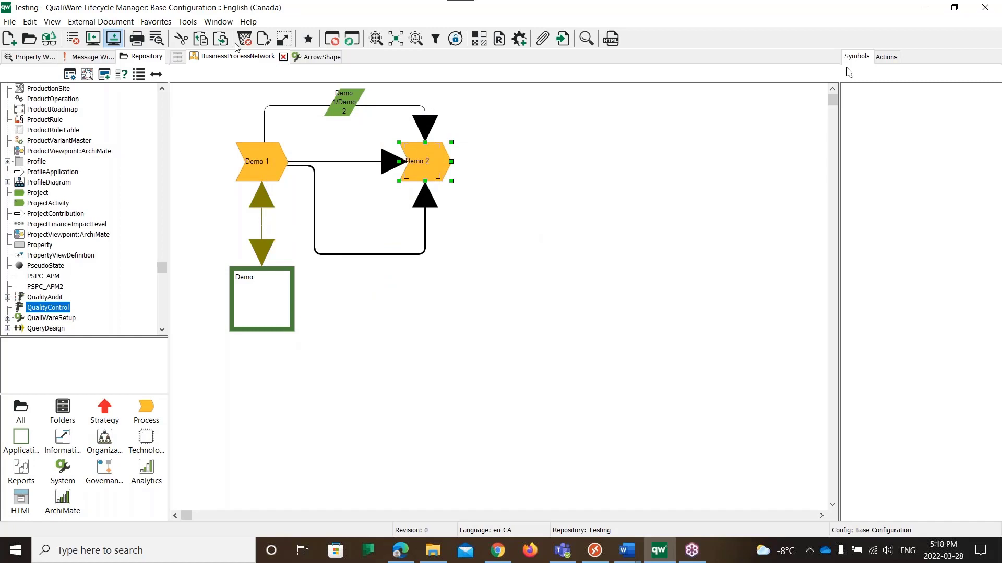
Open the system parameters and choose TVTemplateColor, which controls the colour of template names in the tree view.
left_click(186, 22)
mouse_move(248, 167)
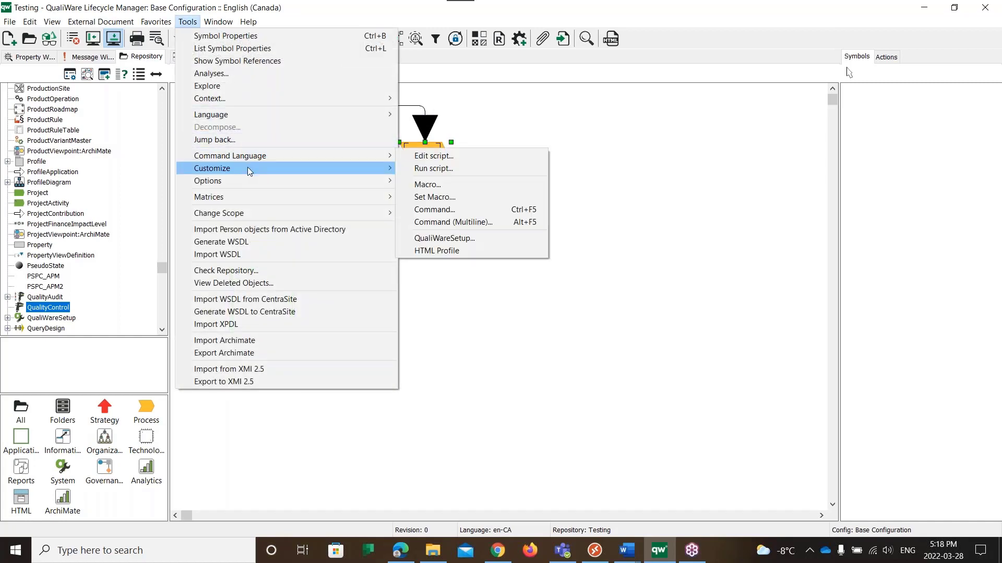
mouse_move(314, 180)
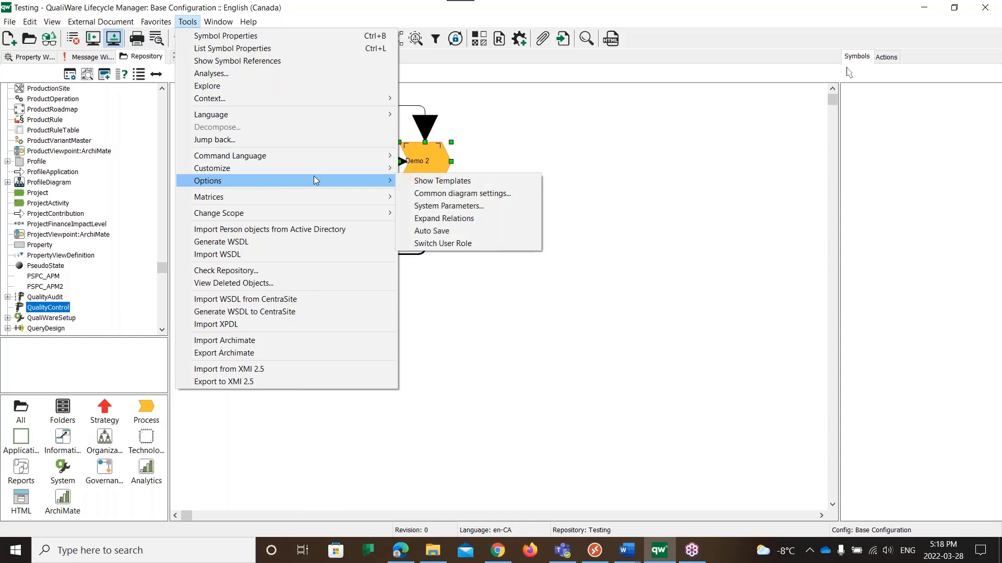
left_click(443, 205)
left_click(276, 99)
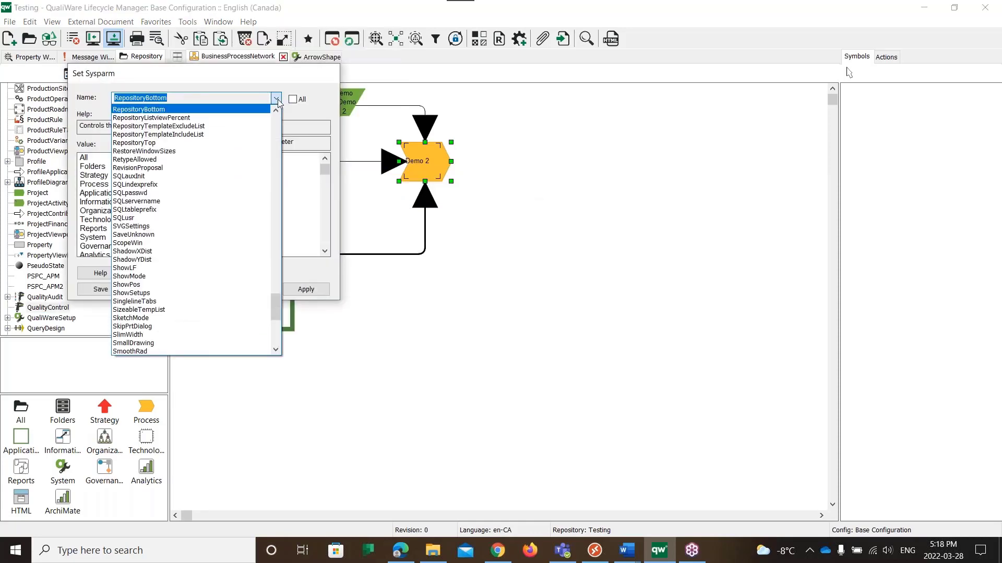
mouse_move(274, 306)
left_mouse_down()
mouse_move(274, 244)
mouse_move(264, 316)
left_mouse_up()
left_click(169, 267)
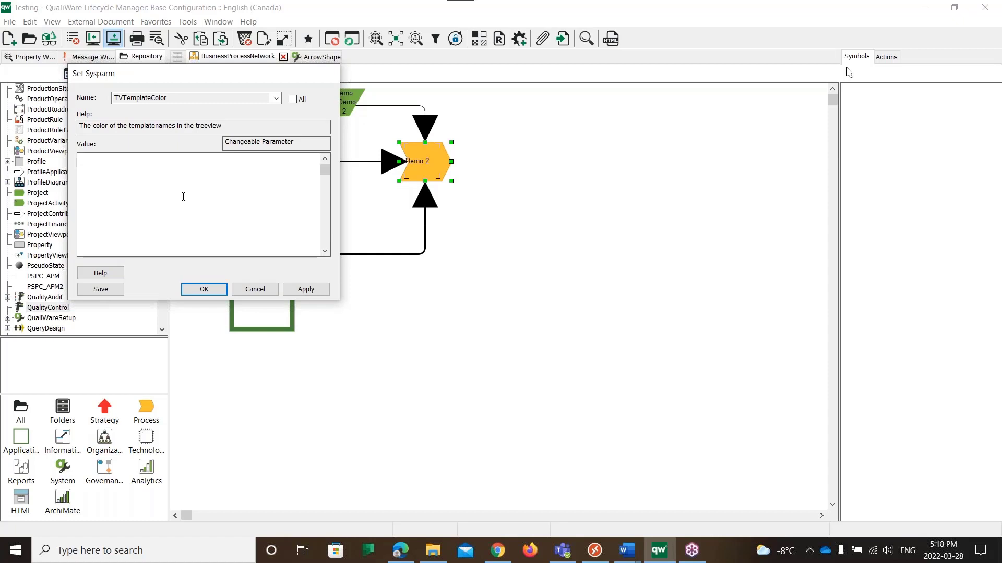
Set the TVTemplateColor value to 0,255,0, apply it and close the parameter dialog with the change accepted.
type("0")
key("BackSpace")
type(",255,0")
left_click(304, 291)
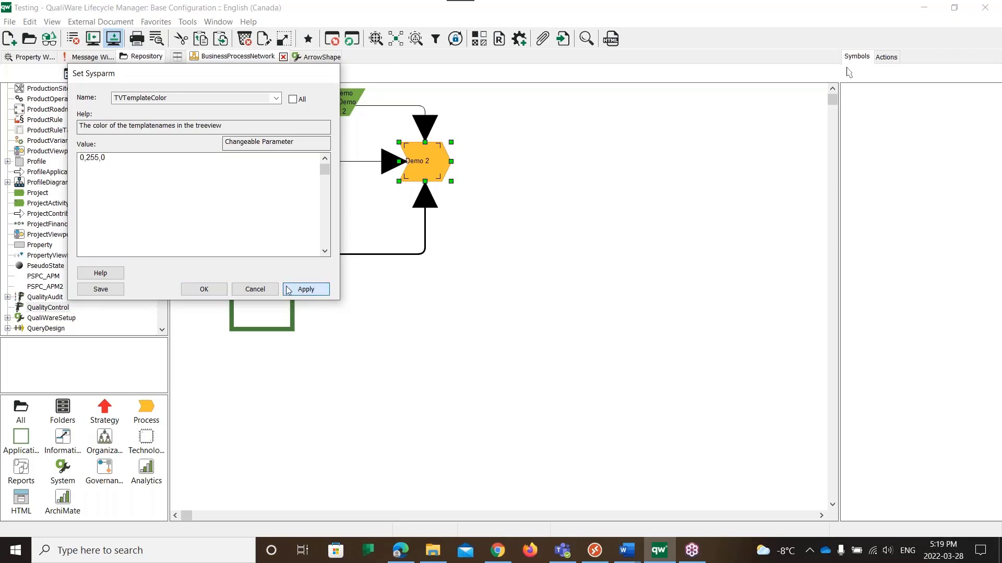
left_click(203, 291)
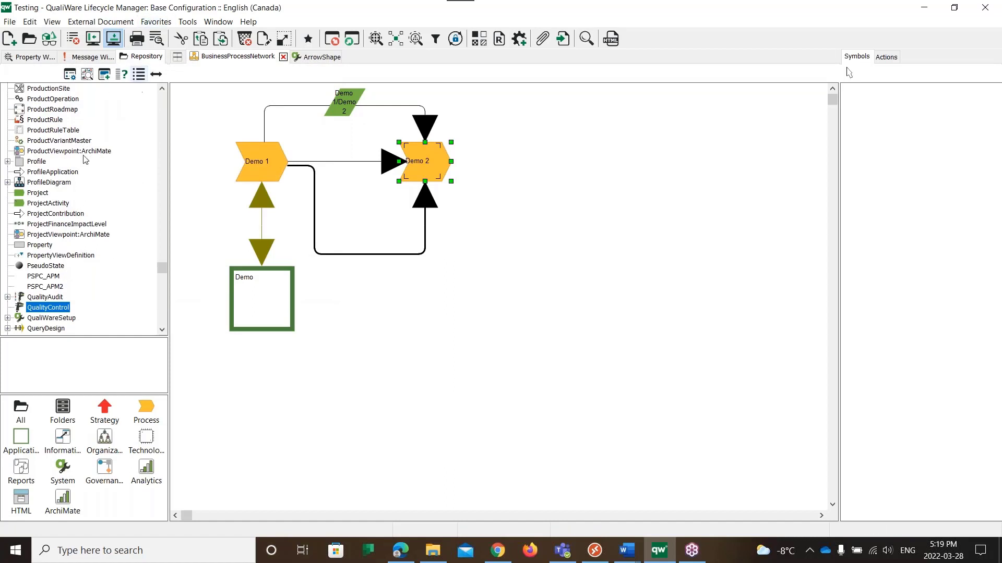
Expand the QualiWareSetup template to examine its saved setup objects and the template name colours, then collapse it.
left_click(7, 318)
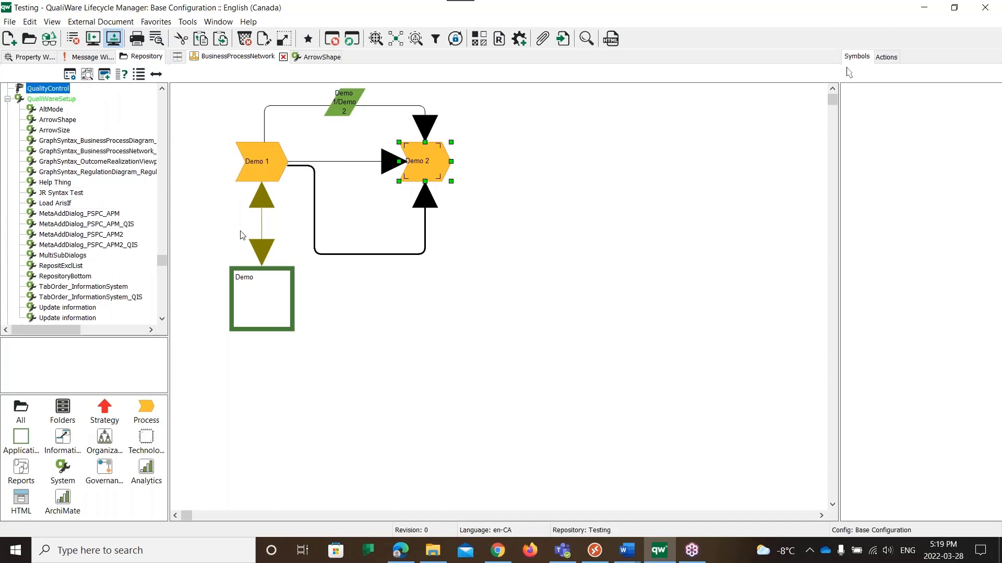
left_click(7, 99)
scroll(70, 182, "up", 2)
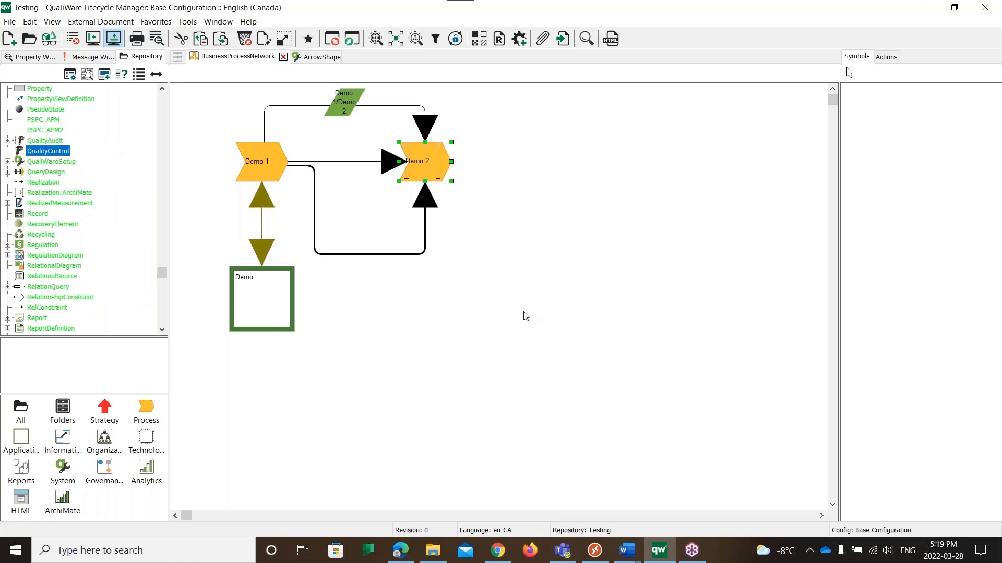
Clear the selection of Demo 2 in the diagram and select the QualiWareSetup template in the repository tree.
left_click(490, 297)
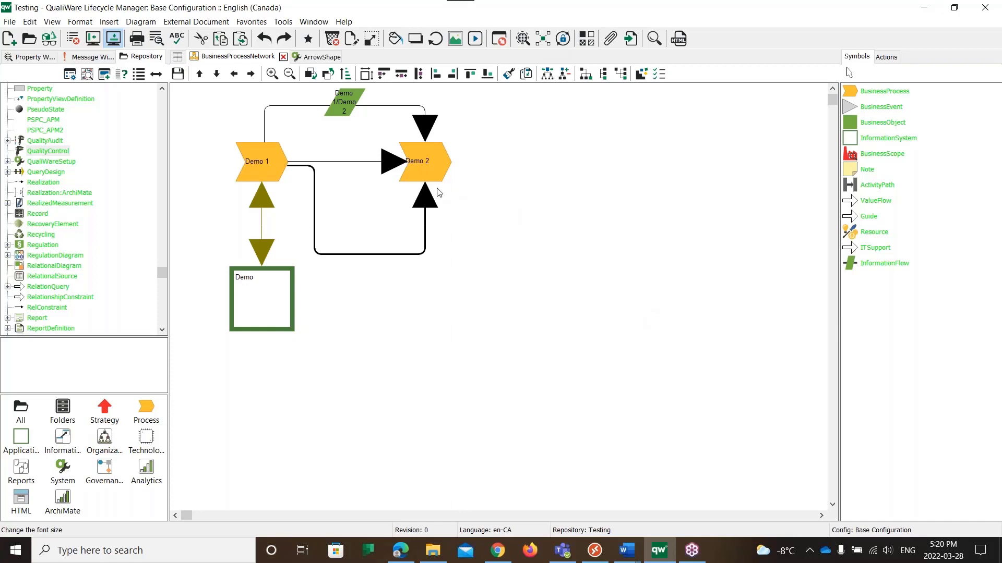
left_click(41, 165)
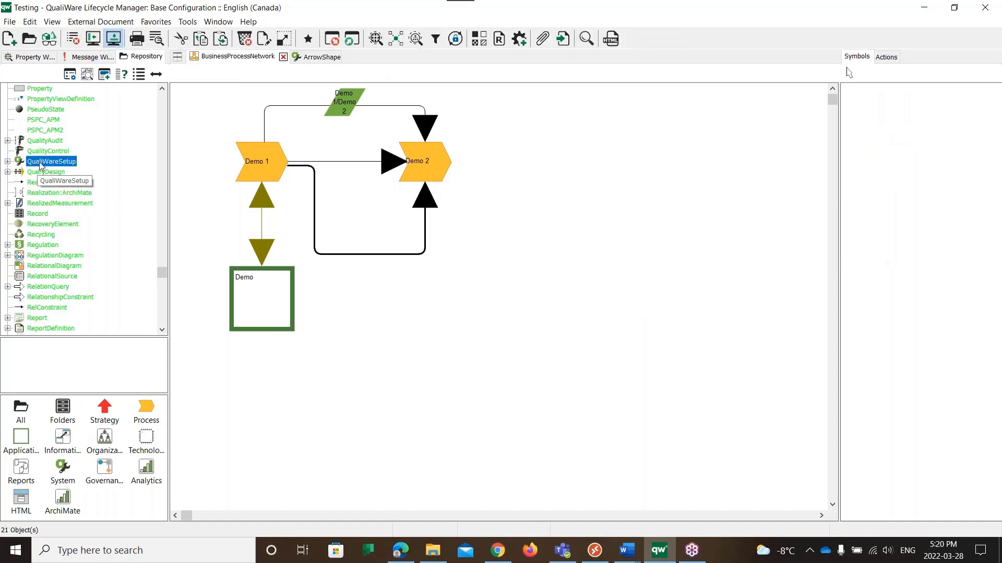